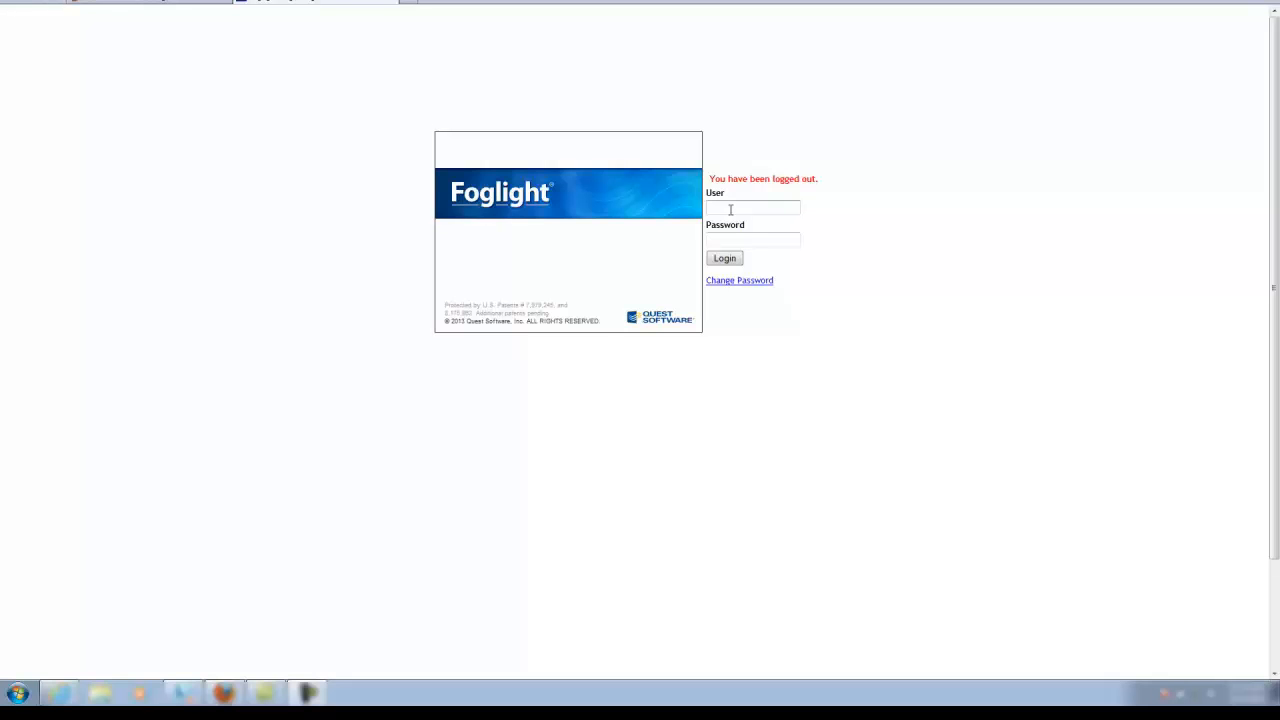
# Log back into Foglight as the saved user with the account password
pyautogui.click(730, 209)
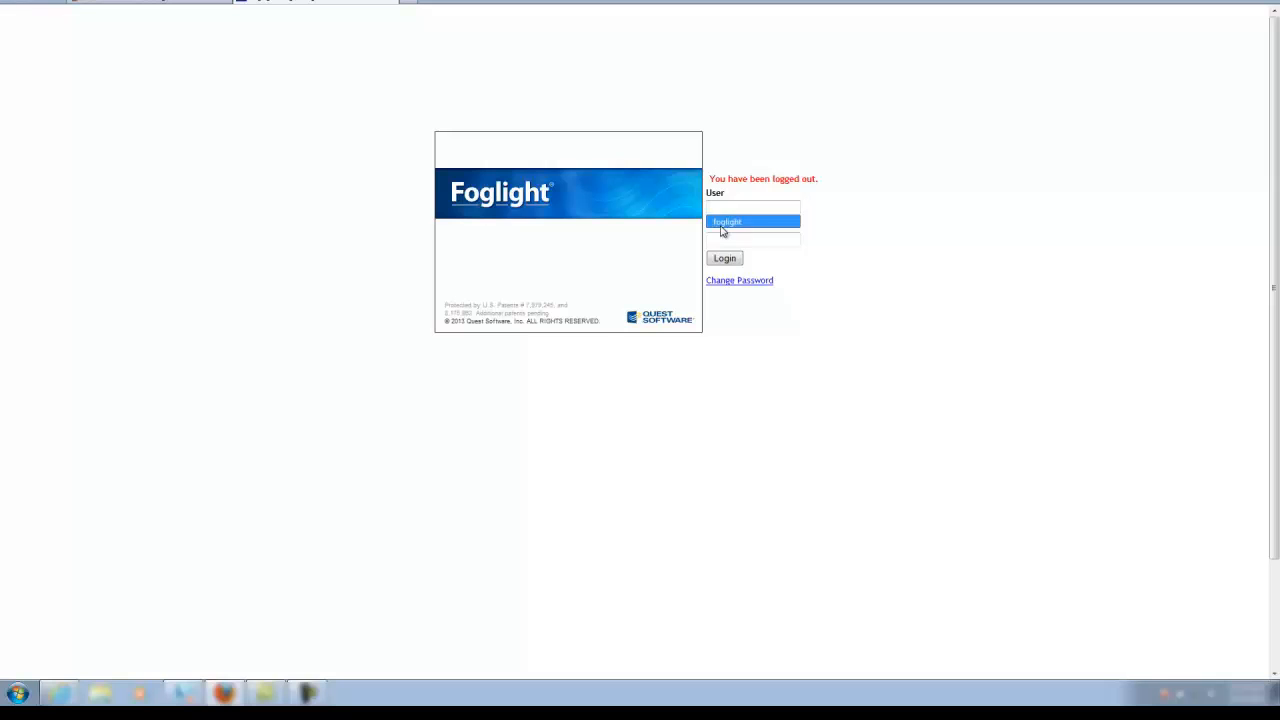
pyautogui.click(722, 225)
pyautogui.click(720, 240)
pyautogui.write('foglight')
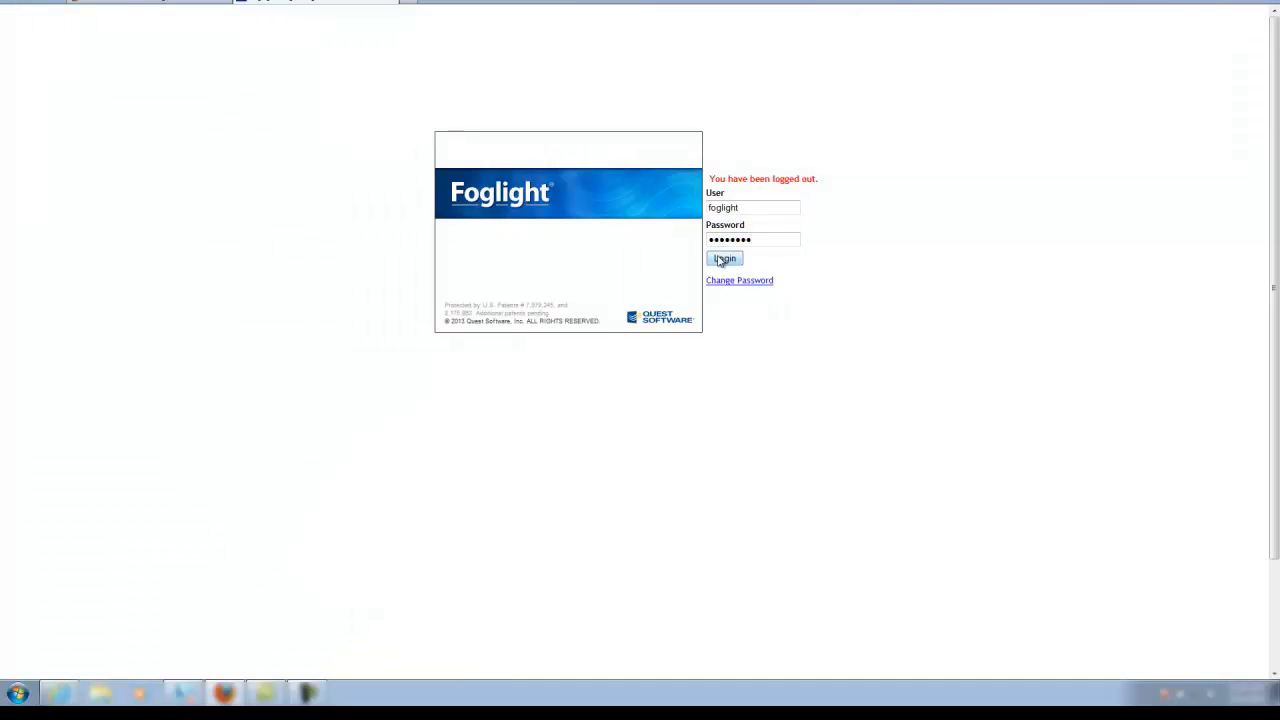
pyautogui.click(722, 260)
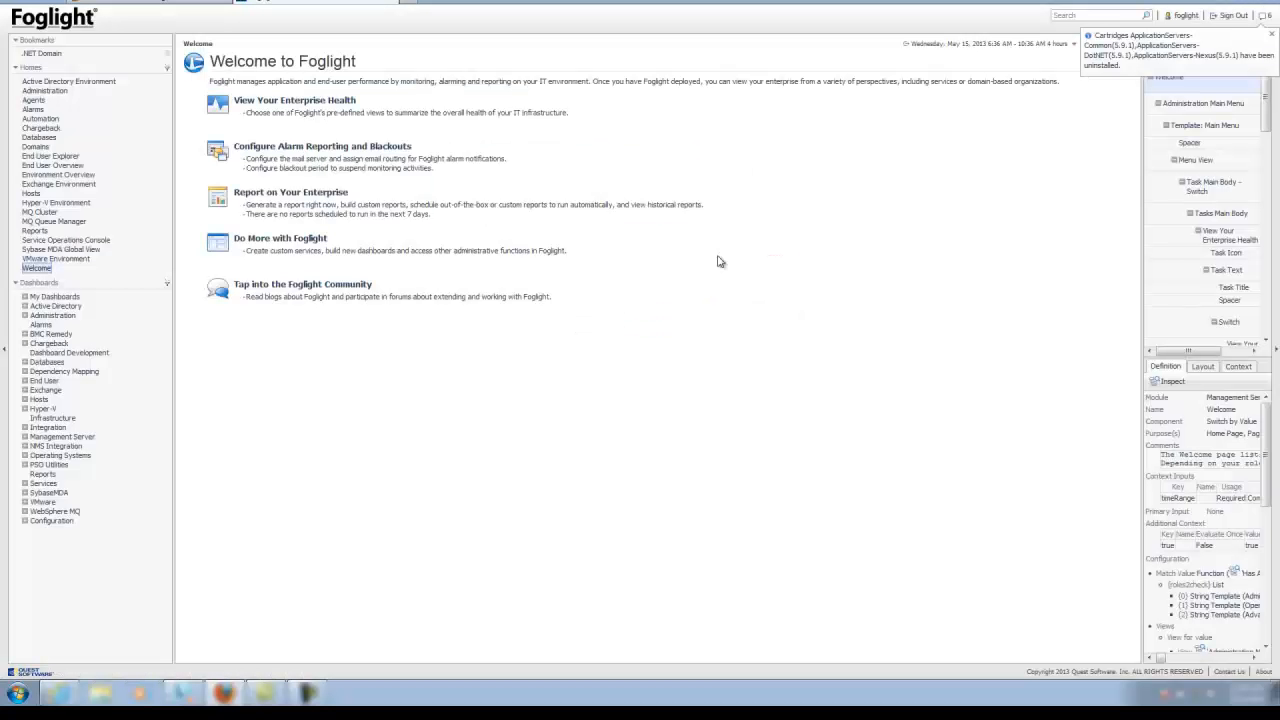
# Open the Cartridge Inventory dashboard under Administration > Cartridges
pyautogui.click(25, 316)
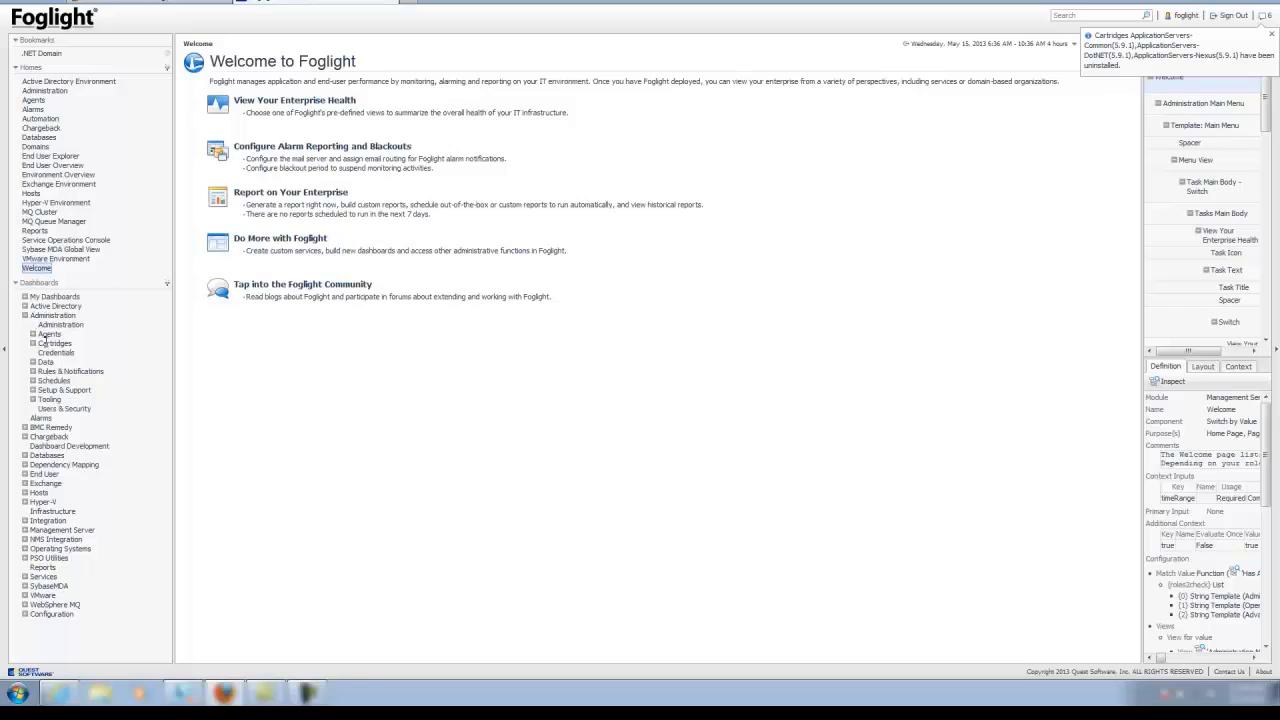
pyautogui.click(33, 343)
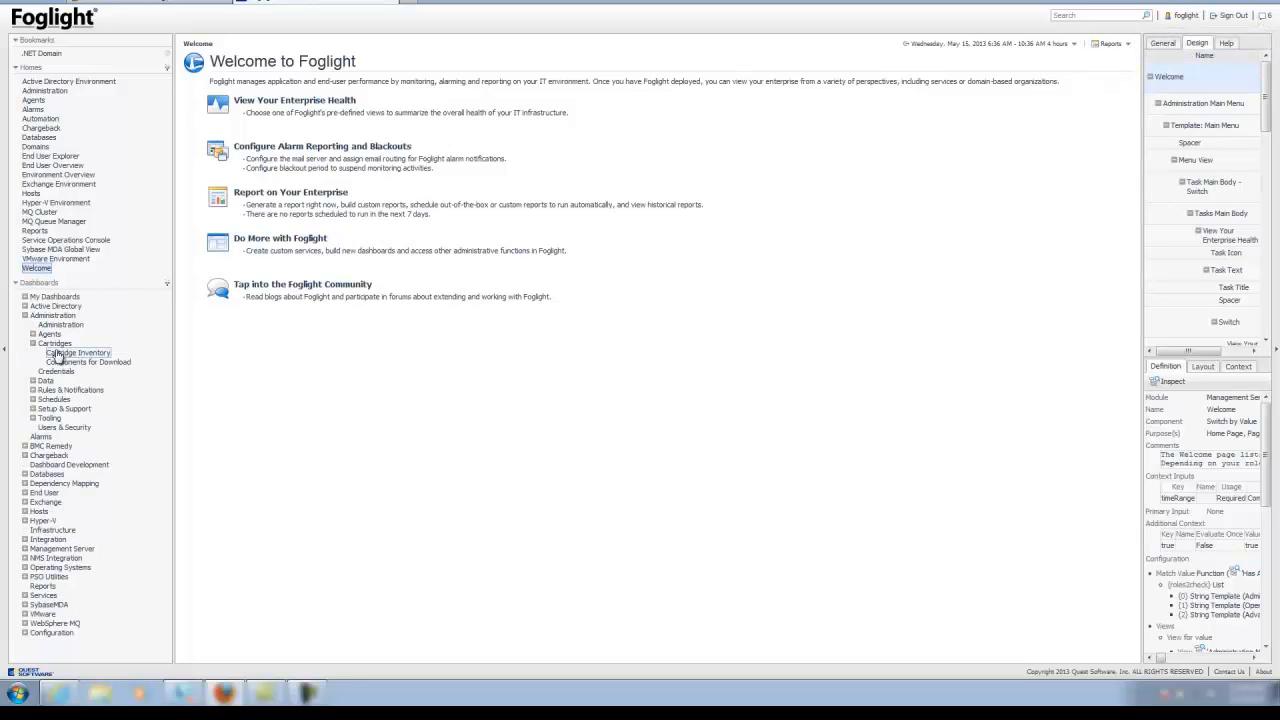
pyautogui.click(62, 354)
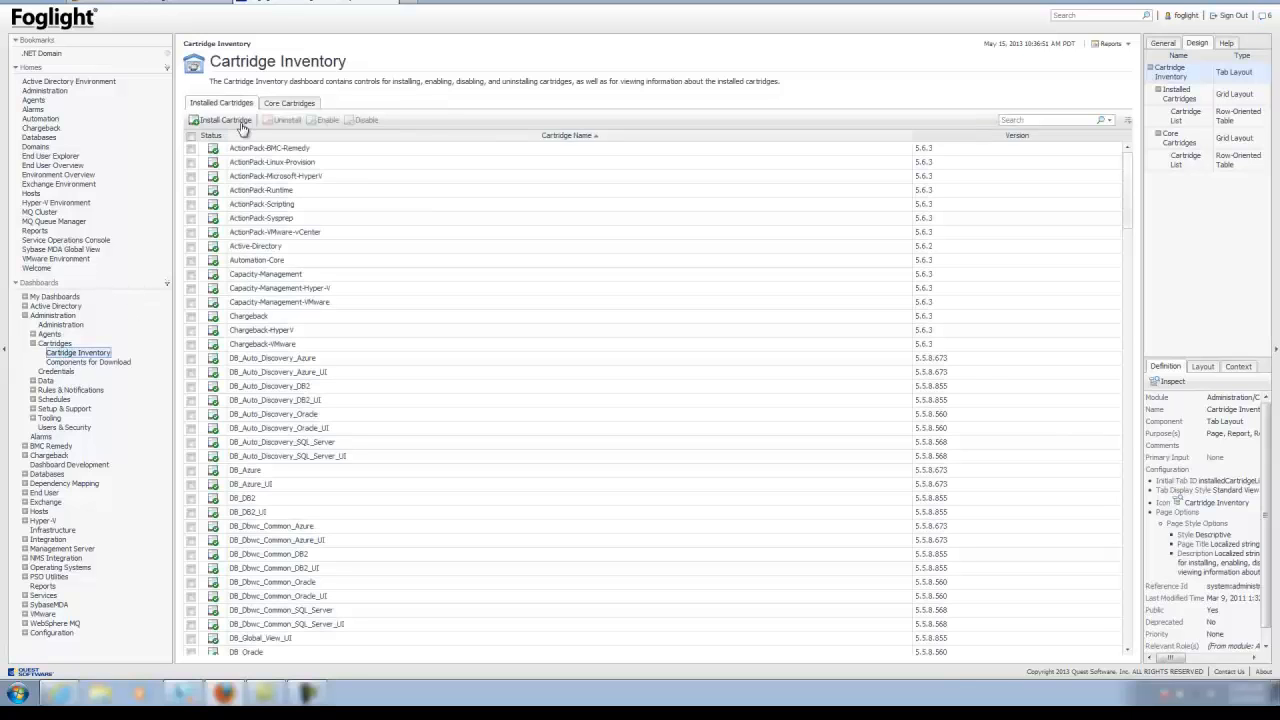
# Install ApplicationServers-DotNET-5_9_1.car from the Desktop, adding the Common, DotNET and Nexus 5.9.1 cartridges
pyautogui.click(224, 120)
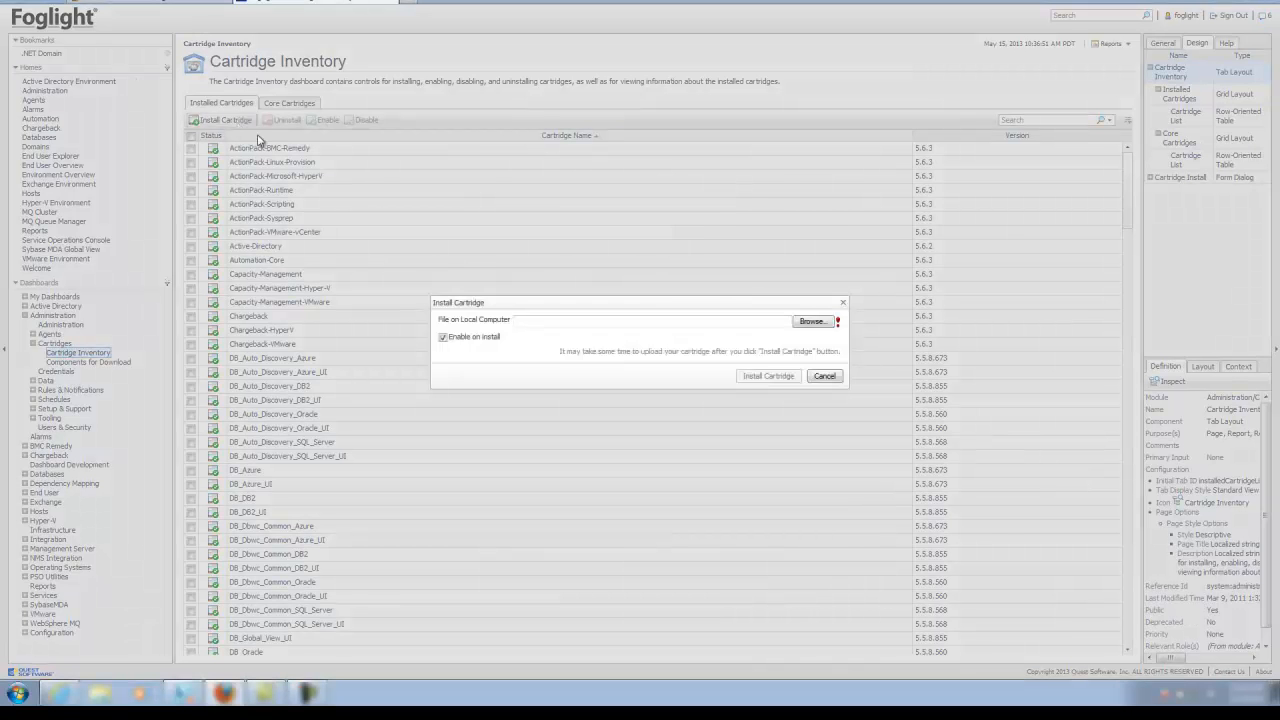
pyautogui.click(819, 327)
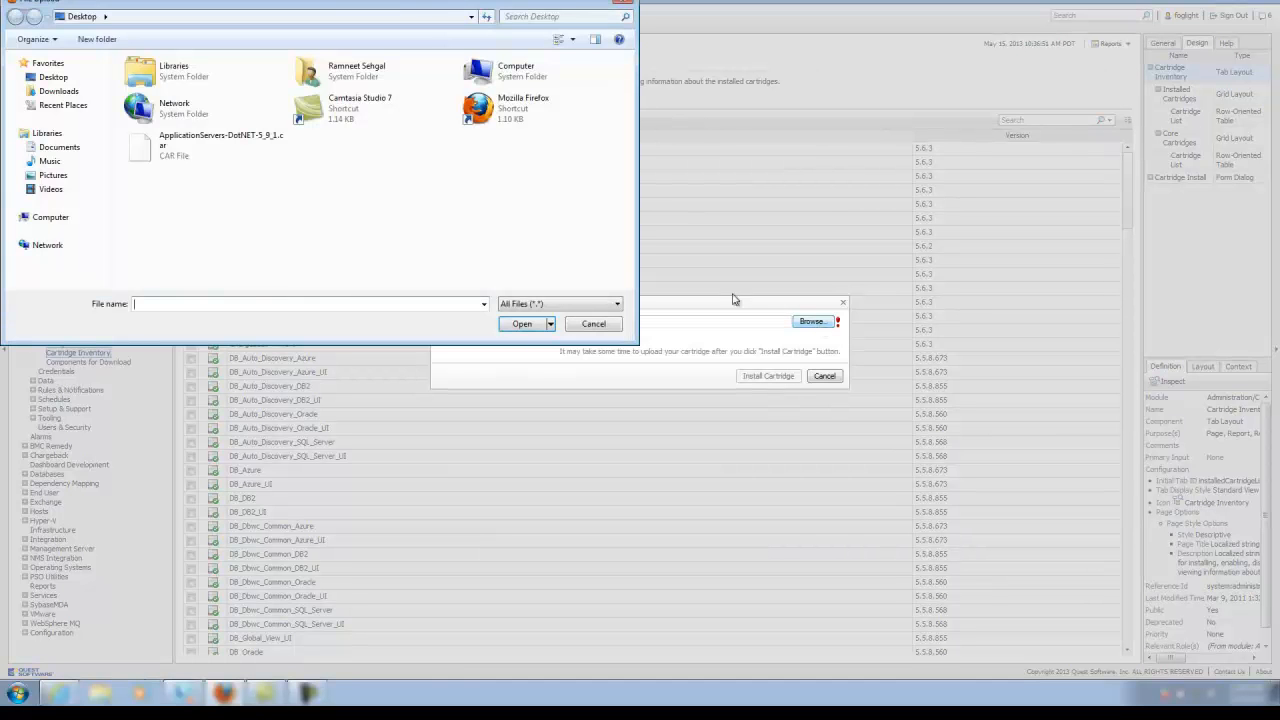
pyautogui.click(200, 147)
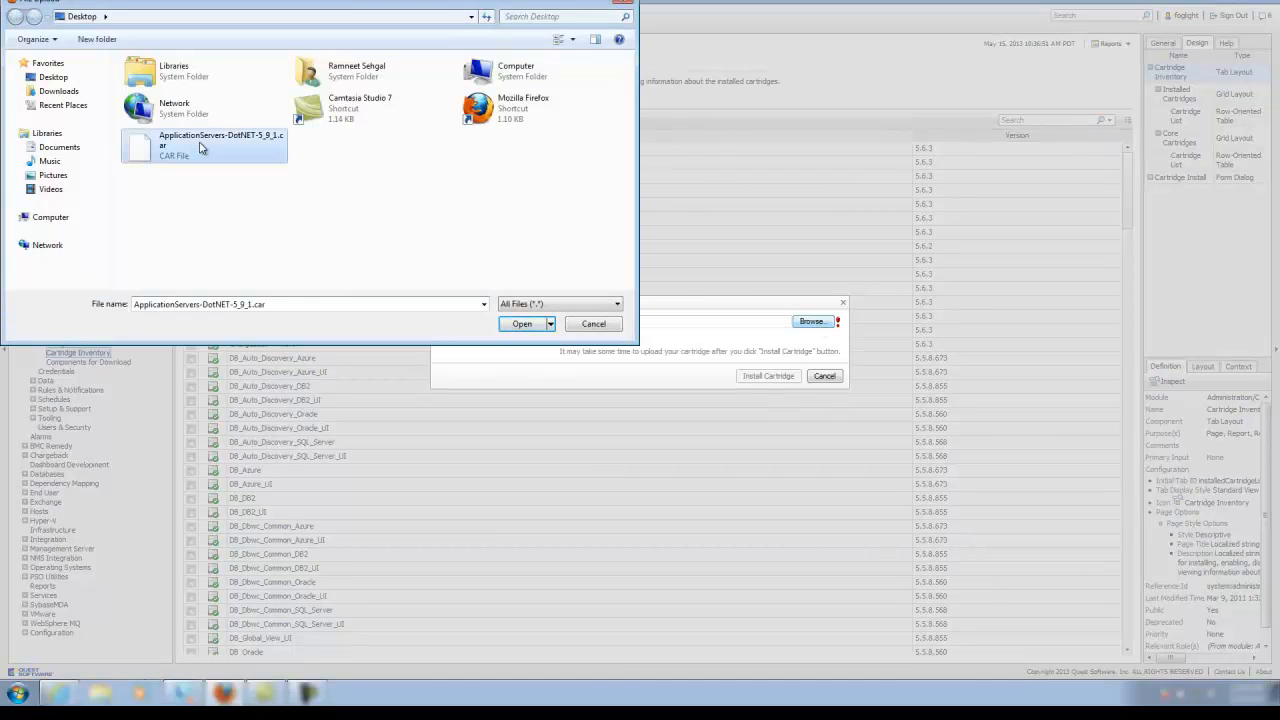
pyautogui.click(522, 324)
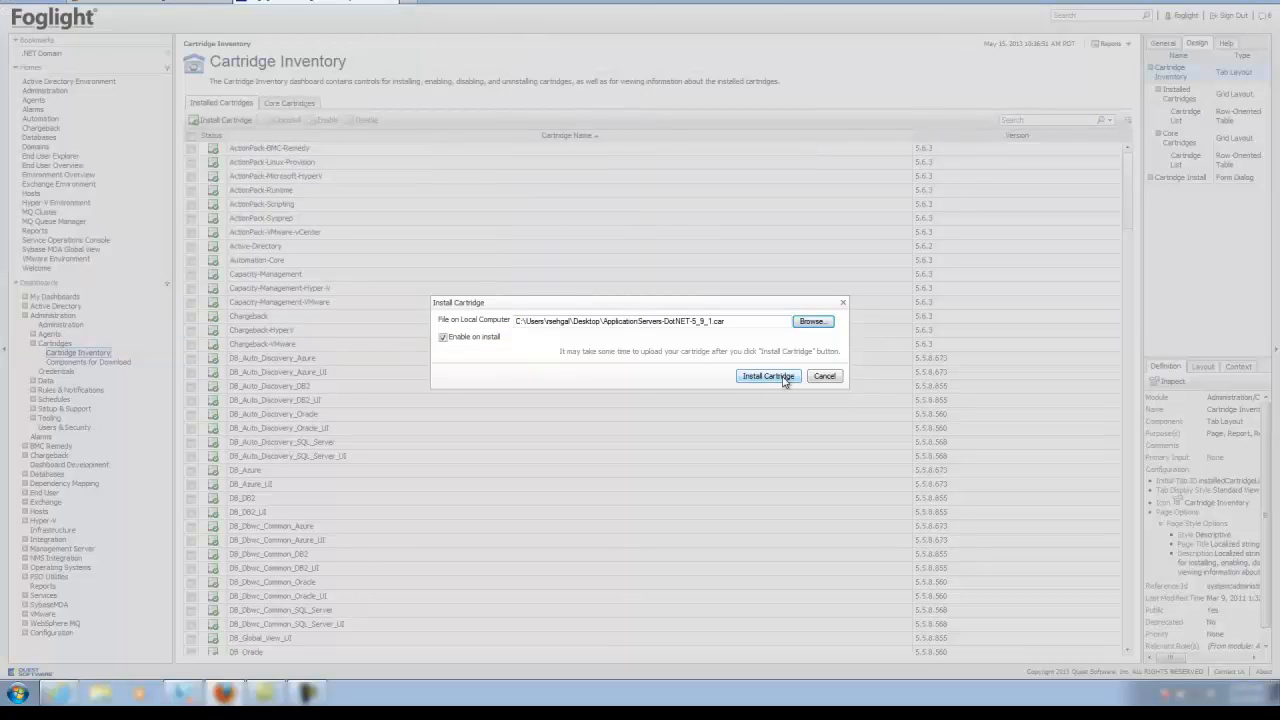
pyautogui.click(785, 382)
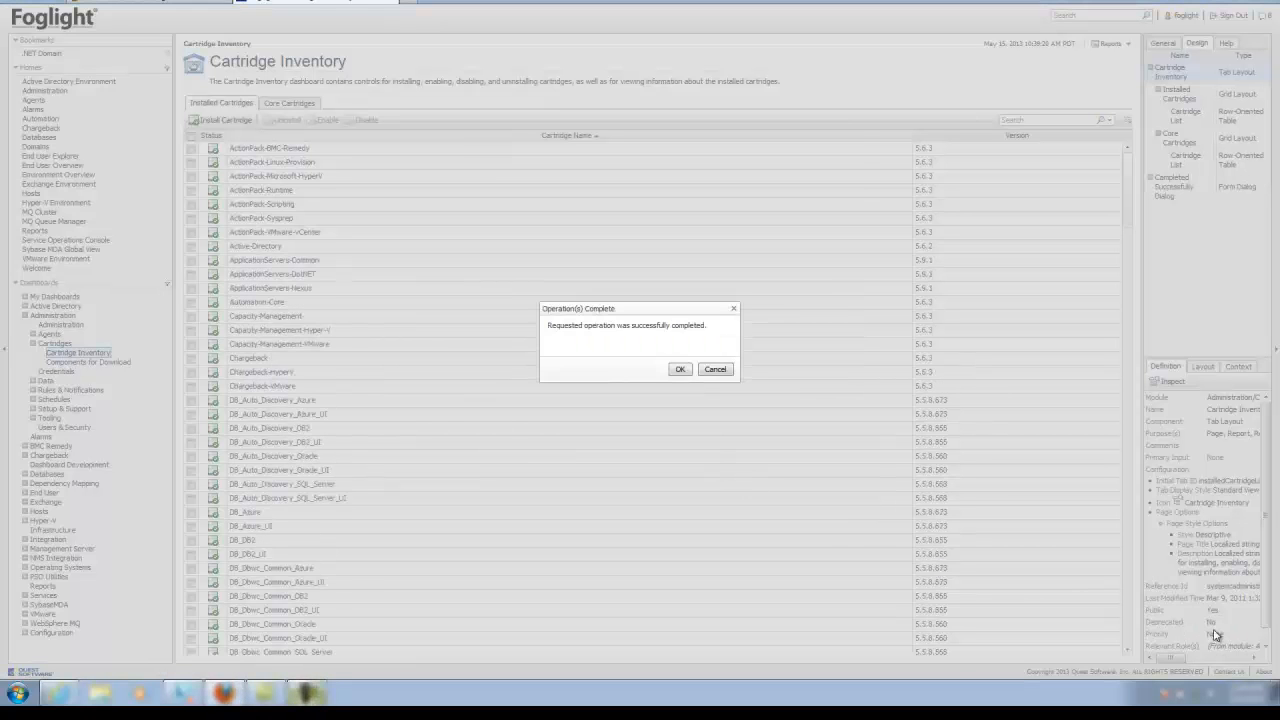
pyautogui.click(679, 370)
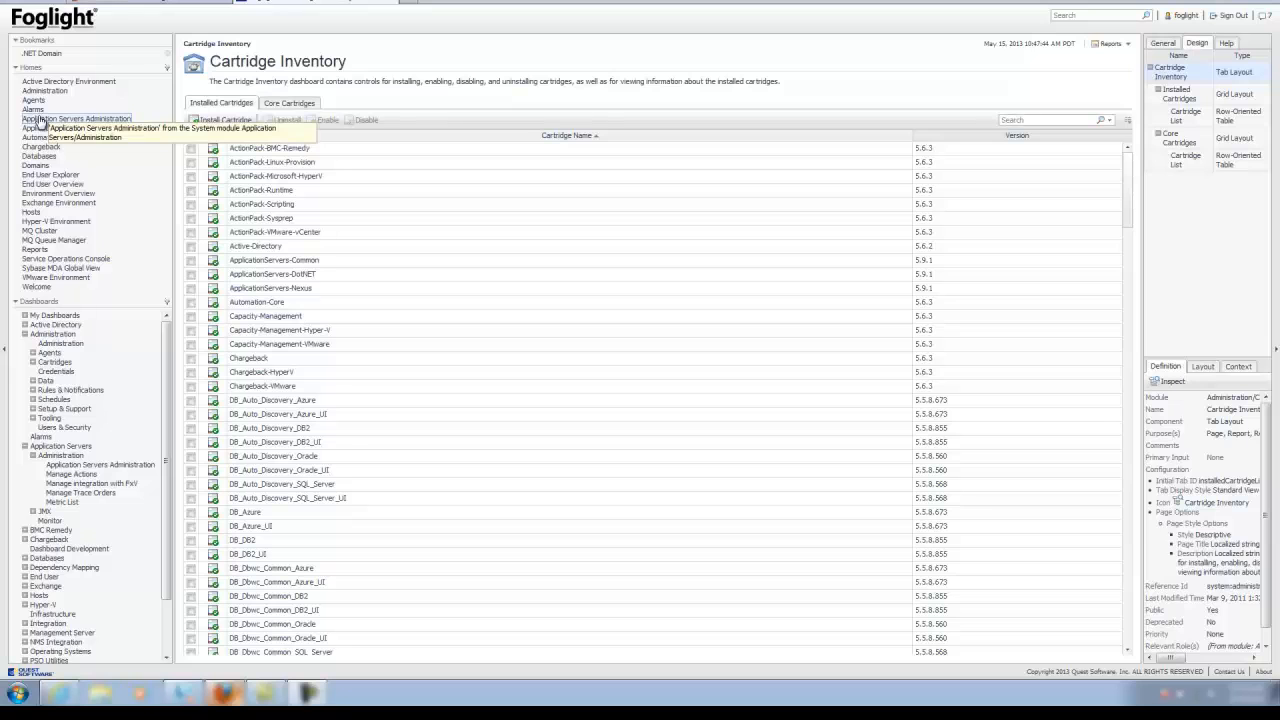
# Go to Nexus Administration through the Application Servers Administration bookmark
pyautogui.click(42, 119)
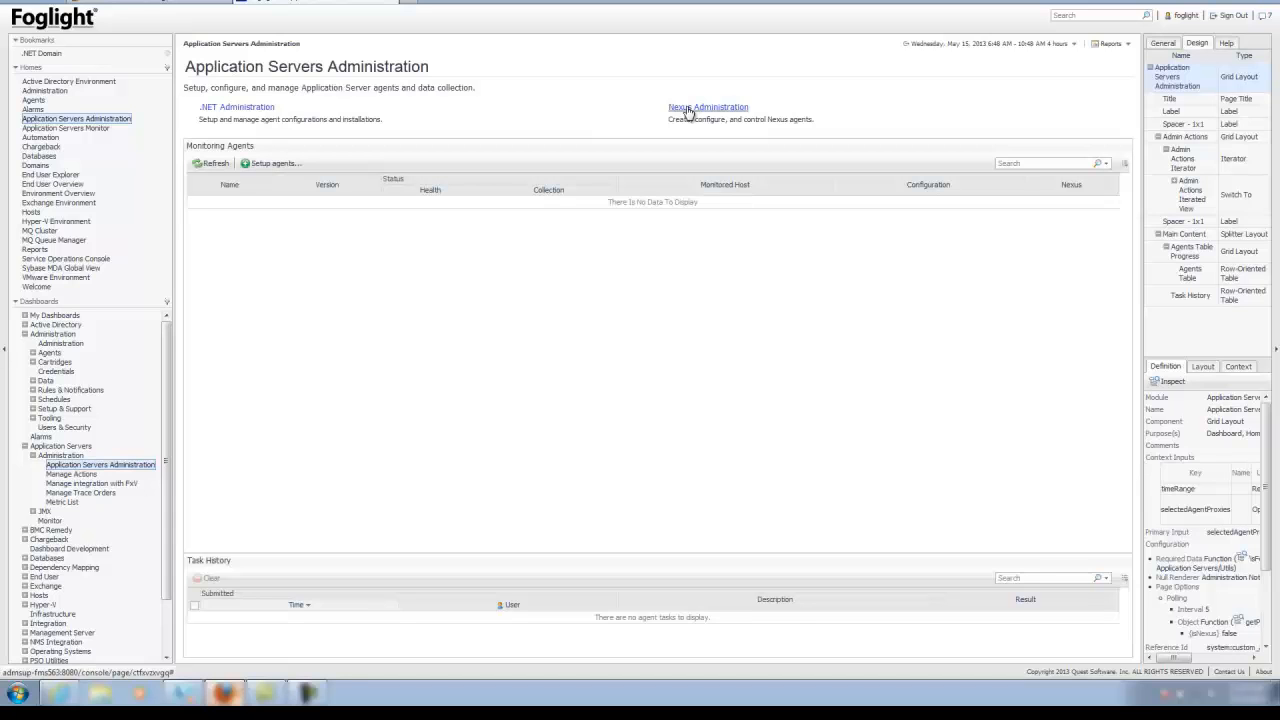
pyautogui.click(687, 108)
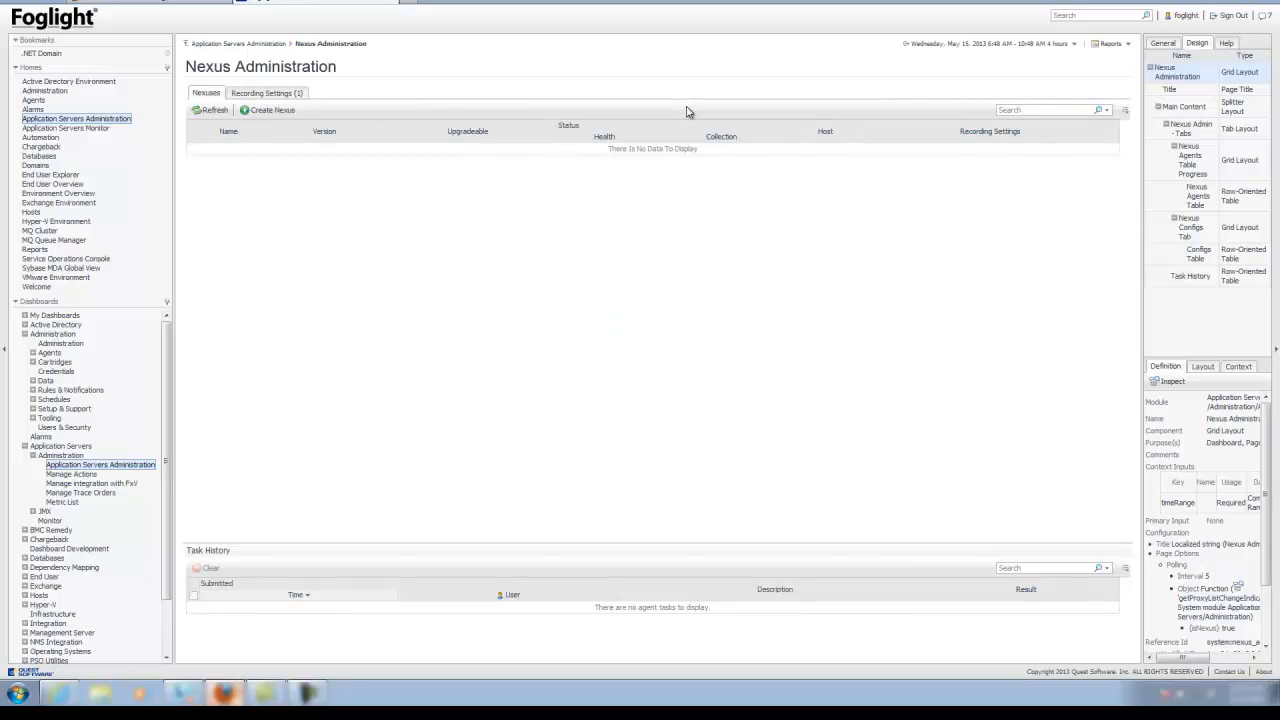
# Create a Nexus hosted on the second agent manager, listening on port 41705, with Default recording settings
pyautogui.click(284, 111)
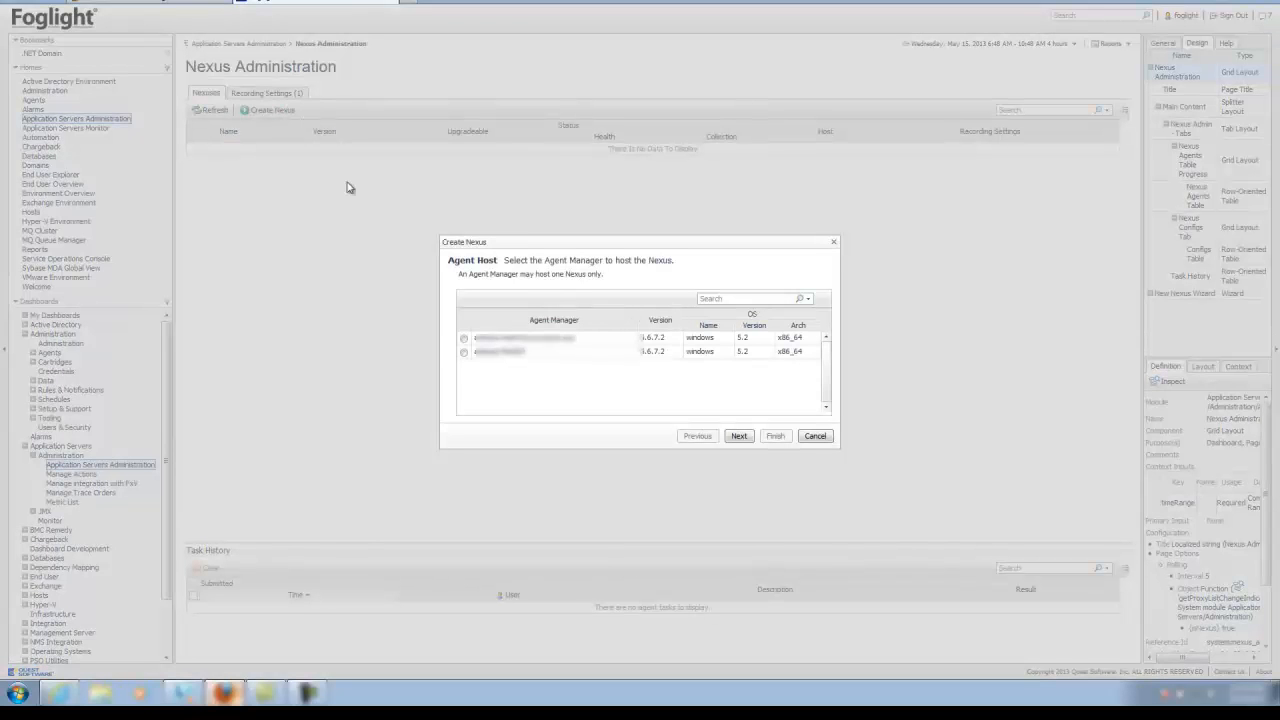
pyautogui.click(465, 355)
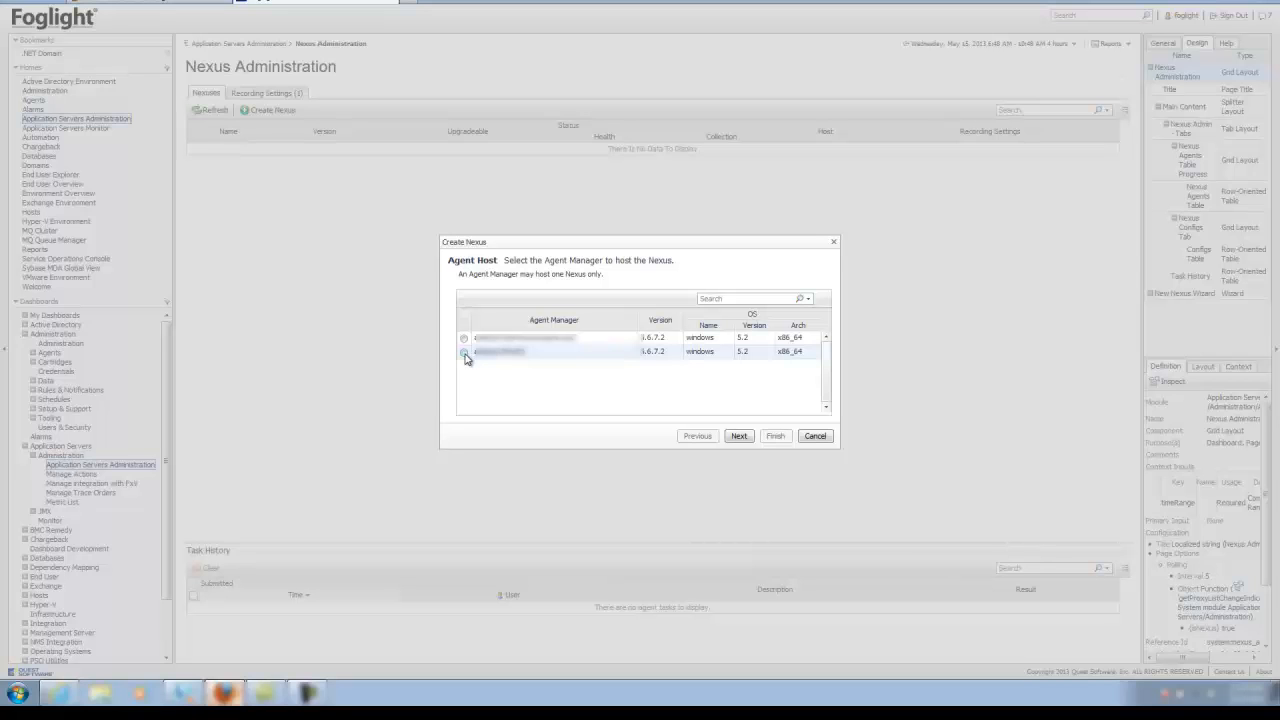
pyautogui.click(465, 355)
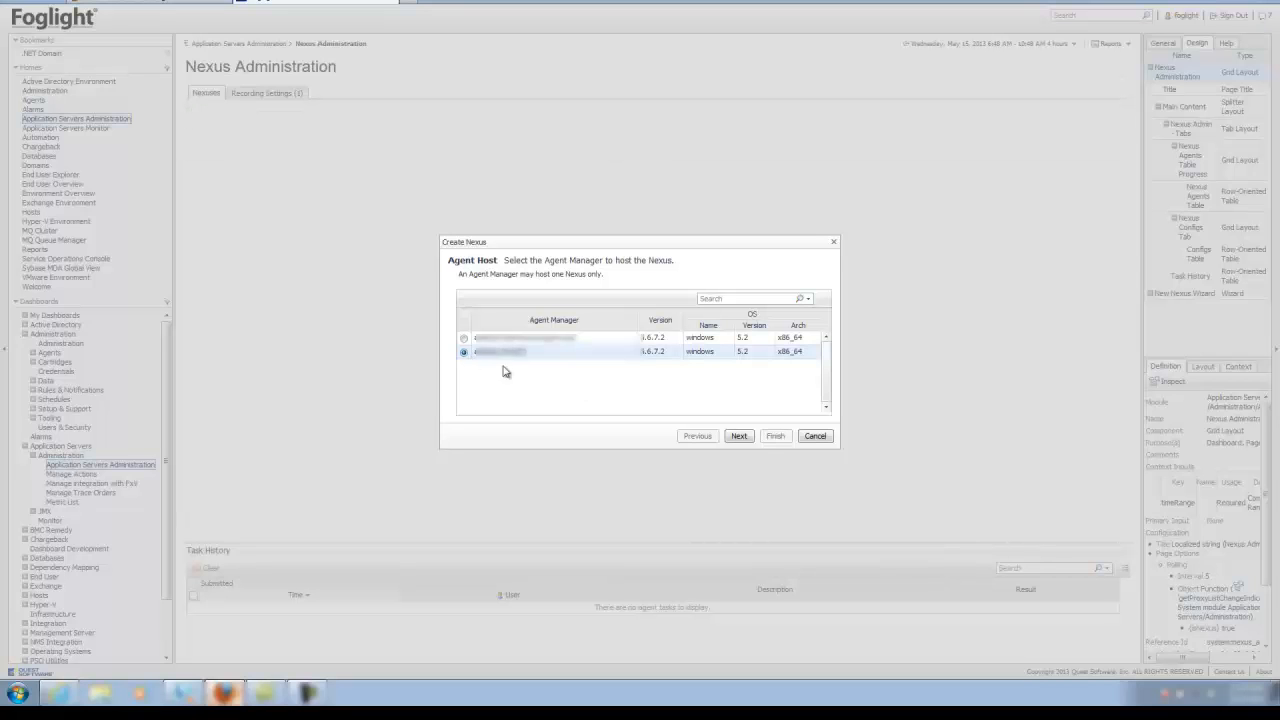
pyautogui.click(743, 441)
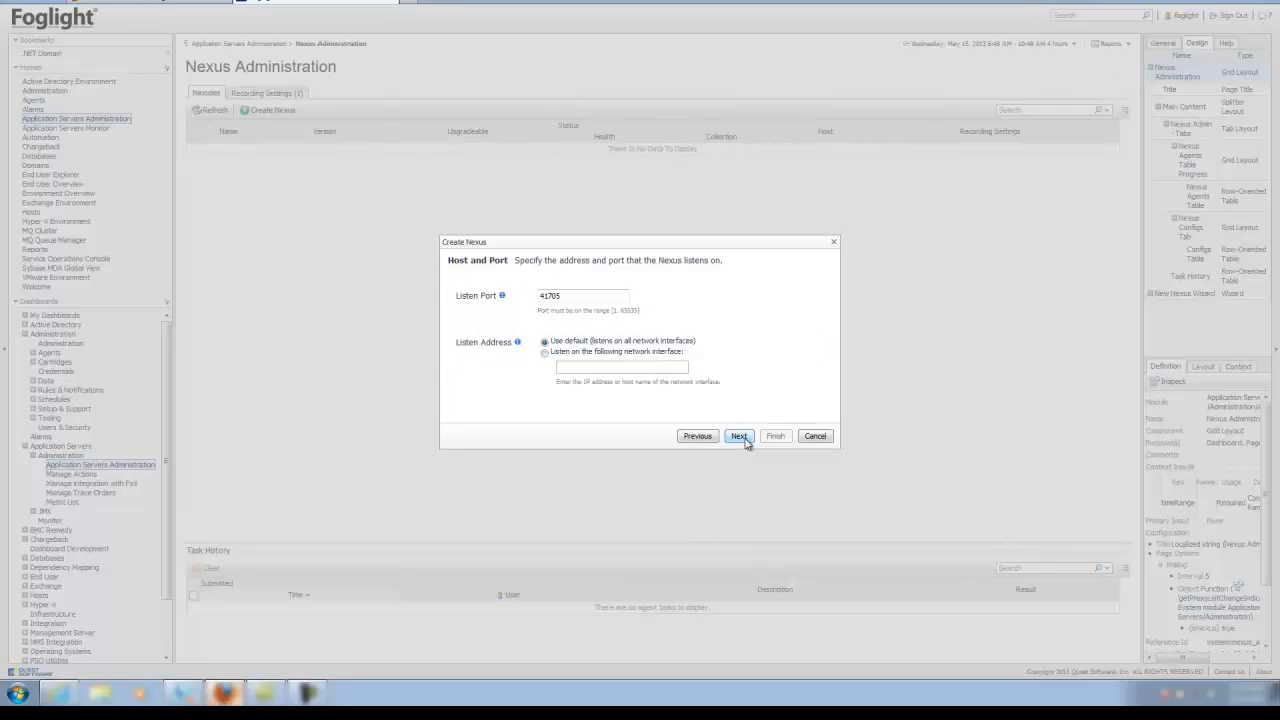
pyautogui.click(557, 295)
pyautogui.click(737, 436)
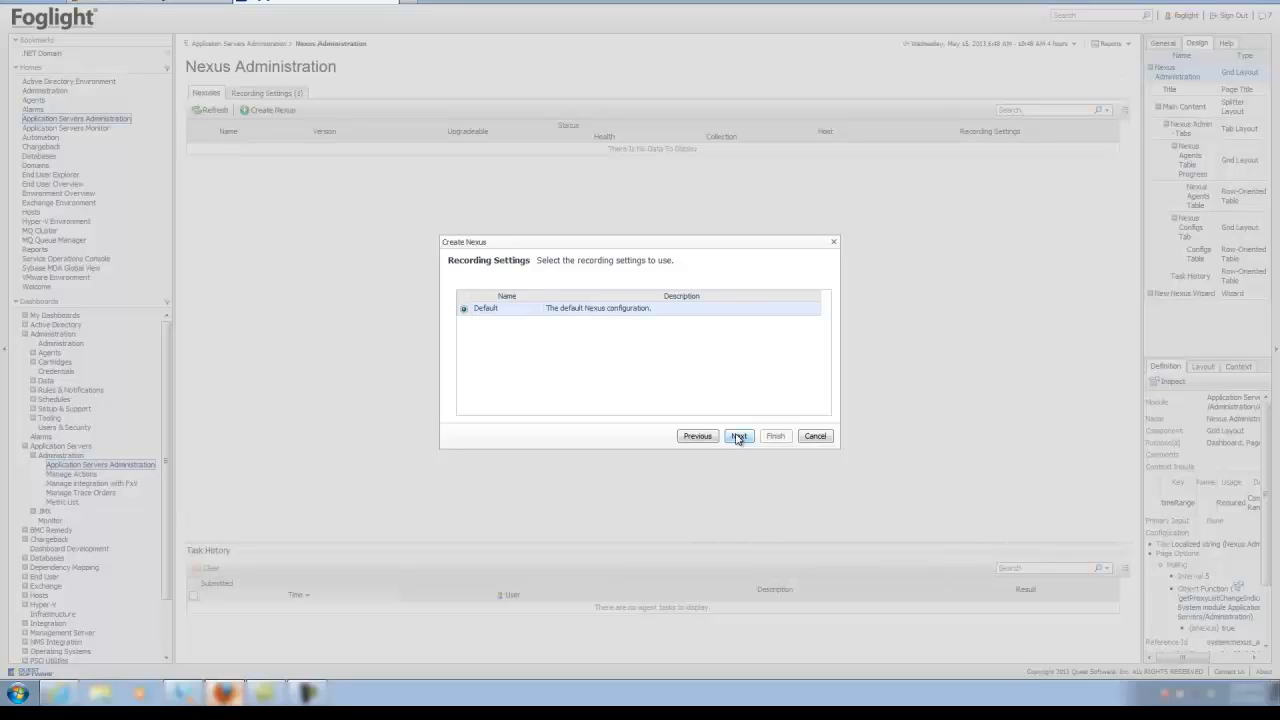
pyautogui.click(737, 437)
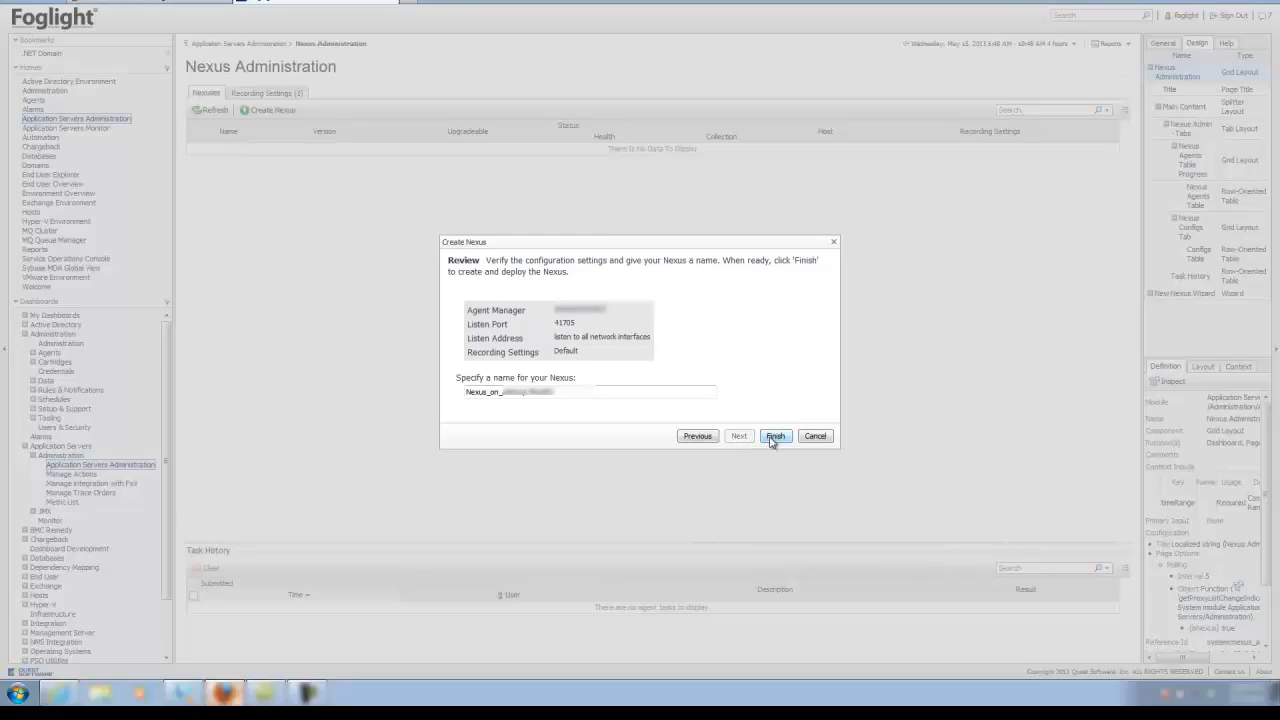
pyautogui.click(774, 437)
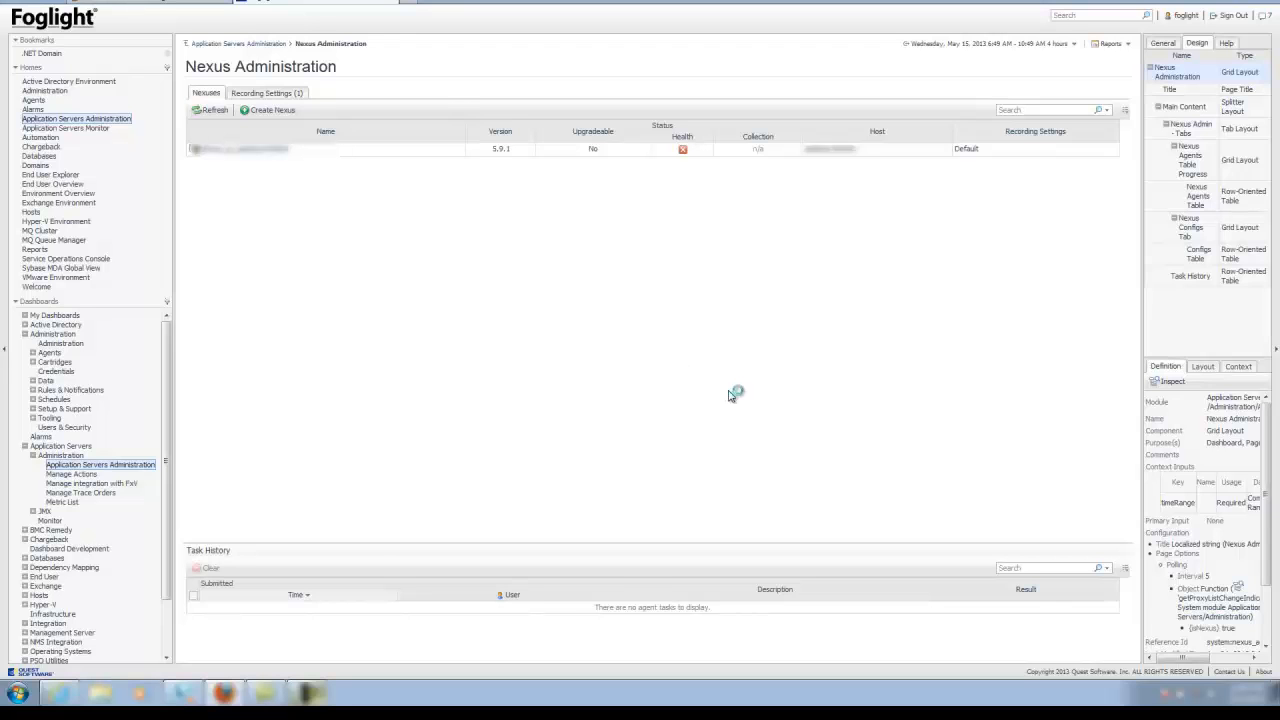
# Activate the new Nexus and refresh the list to confirm its agent is active
pyautogui.rightClick(228, 158)
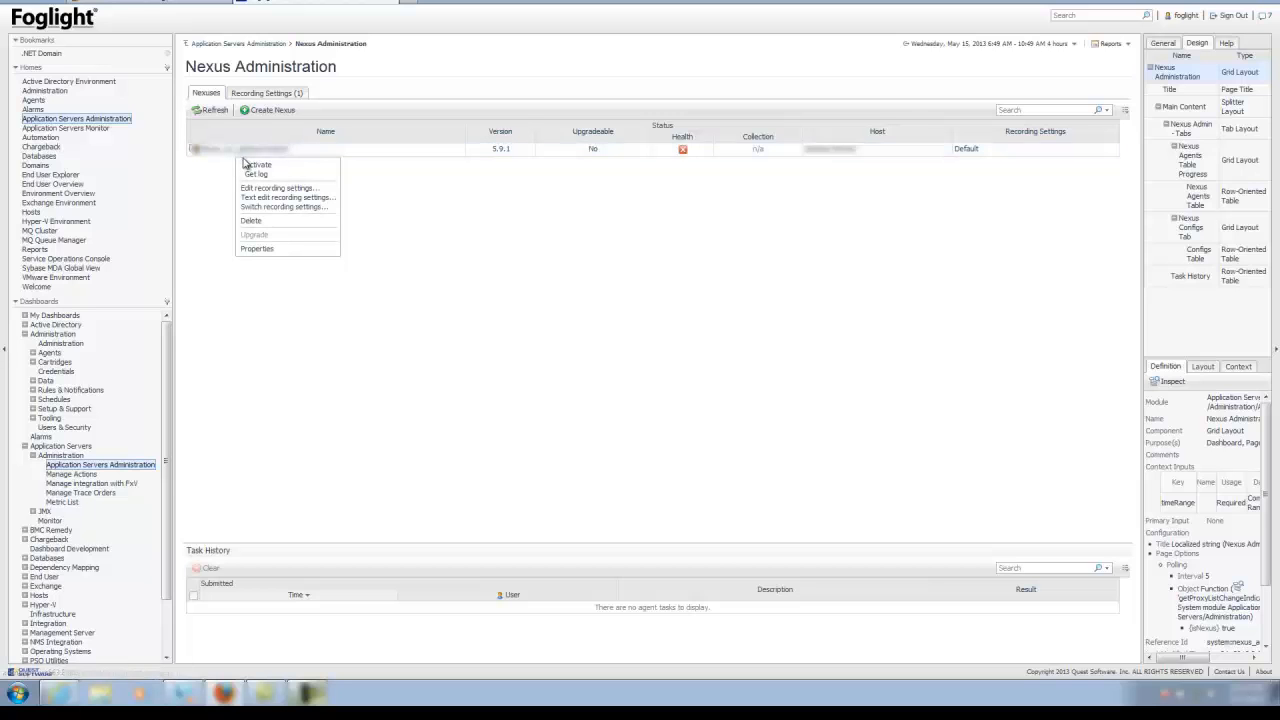
pyautogui.click(255, 166)
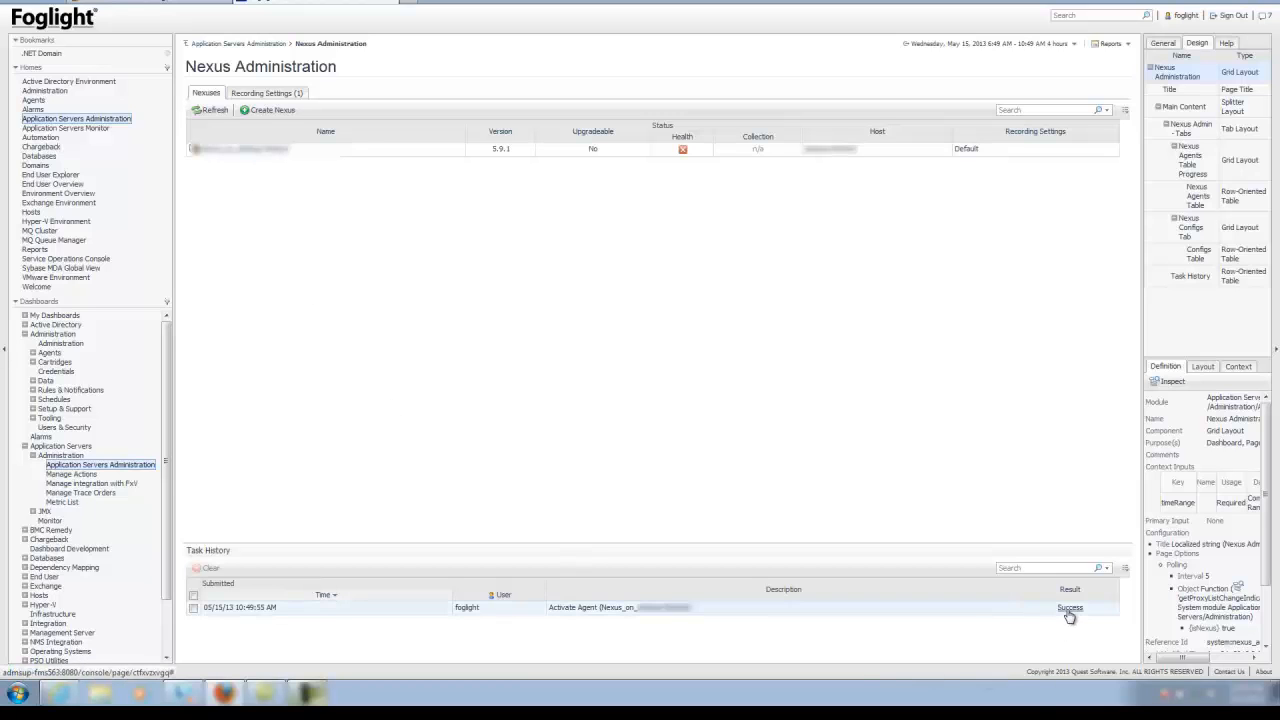
pyautogui.click(215, 112)
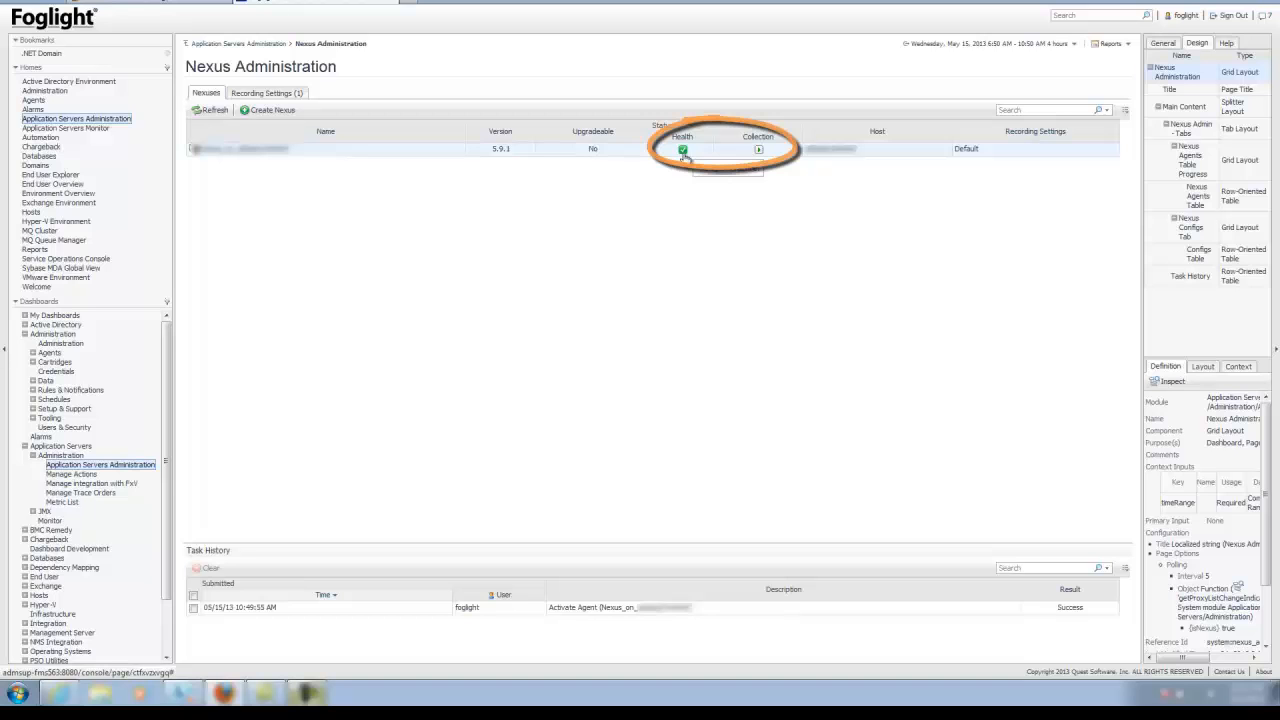
pyautogui.moveTo(683, 157)
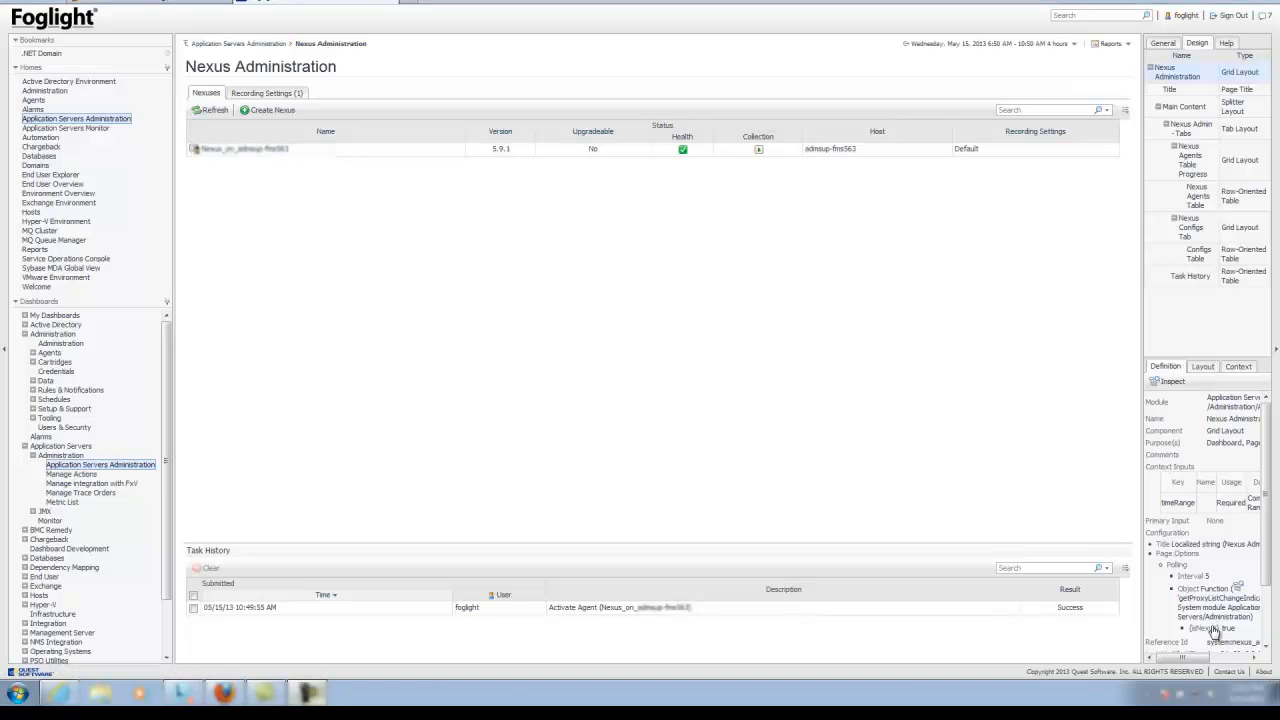
# Launch the .NET agent setup with Transactions and performance counters, advancing to host selection
pyautogui.click(248, 45)
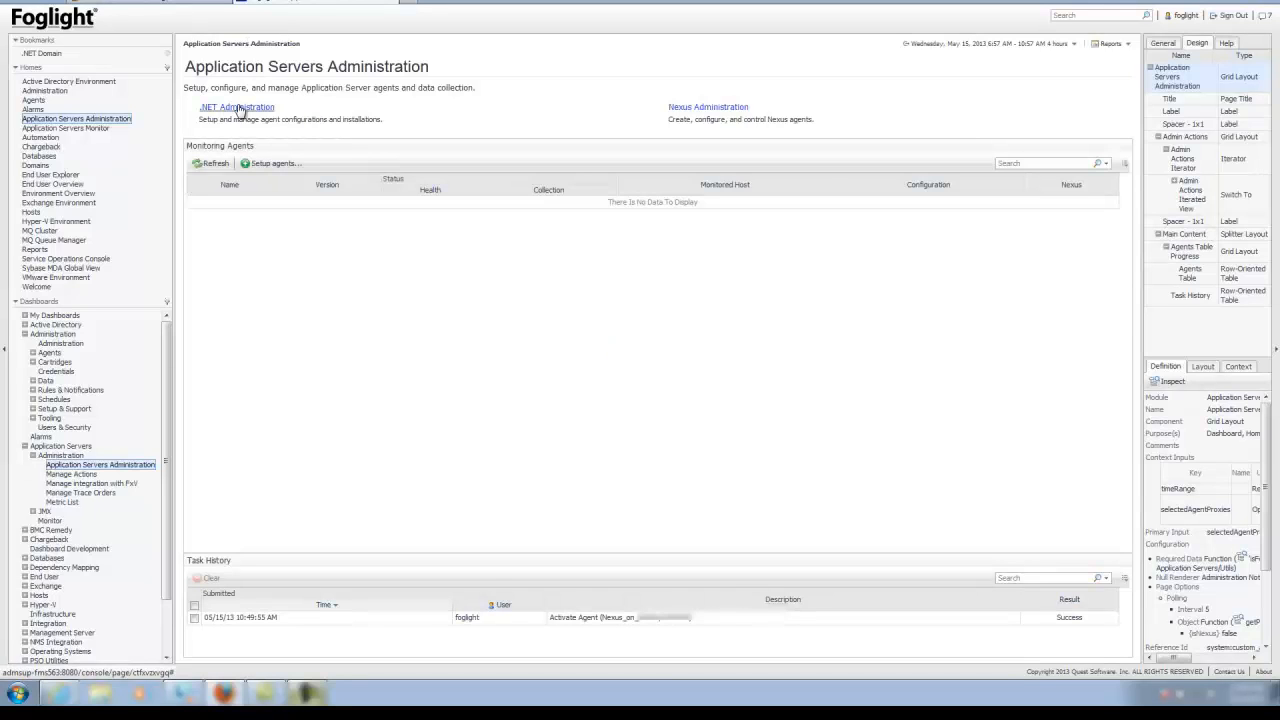
pyautogui.click(266, 163)
pyautogui.click(281, 180)
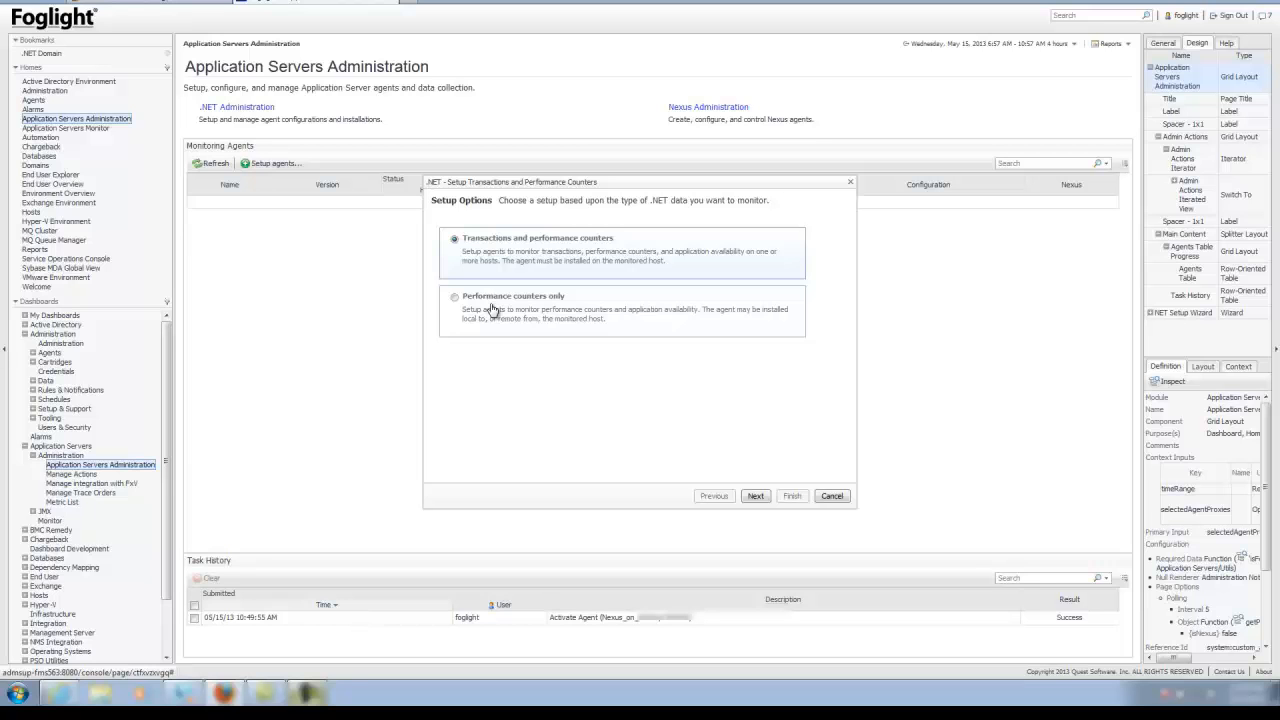
pyautogui.click(757, 496)
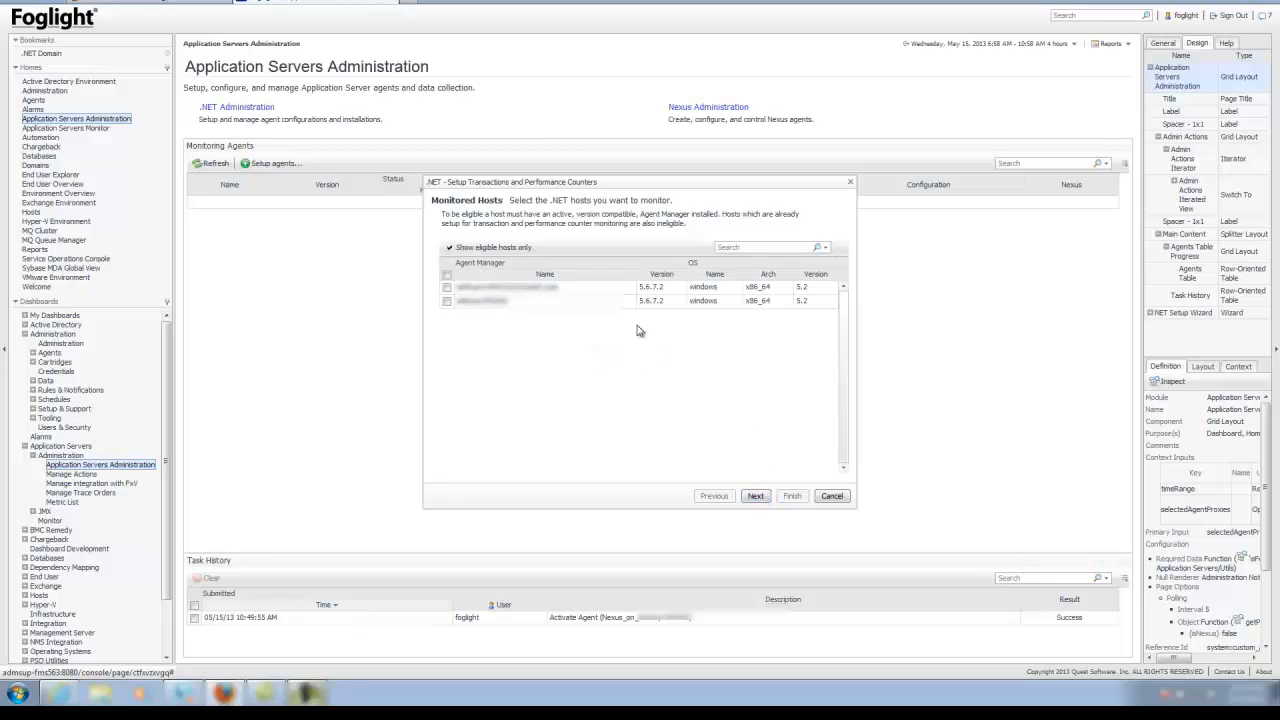
# Select the first host and accept default domain grouping, Default counters and .NET Default transactions
pyautogui.click(446, 289)
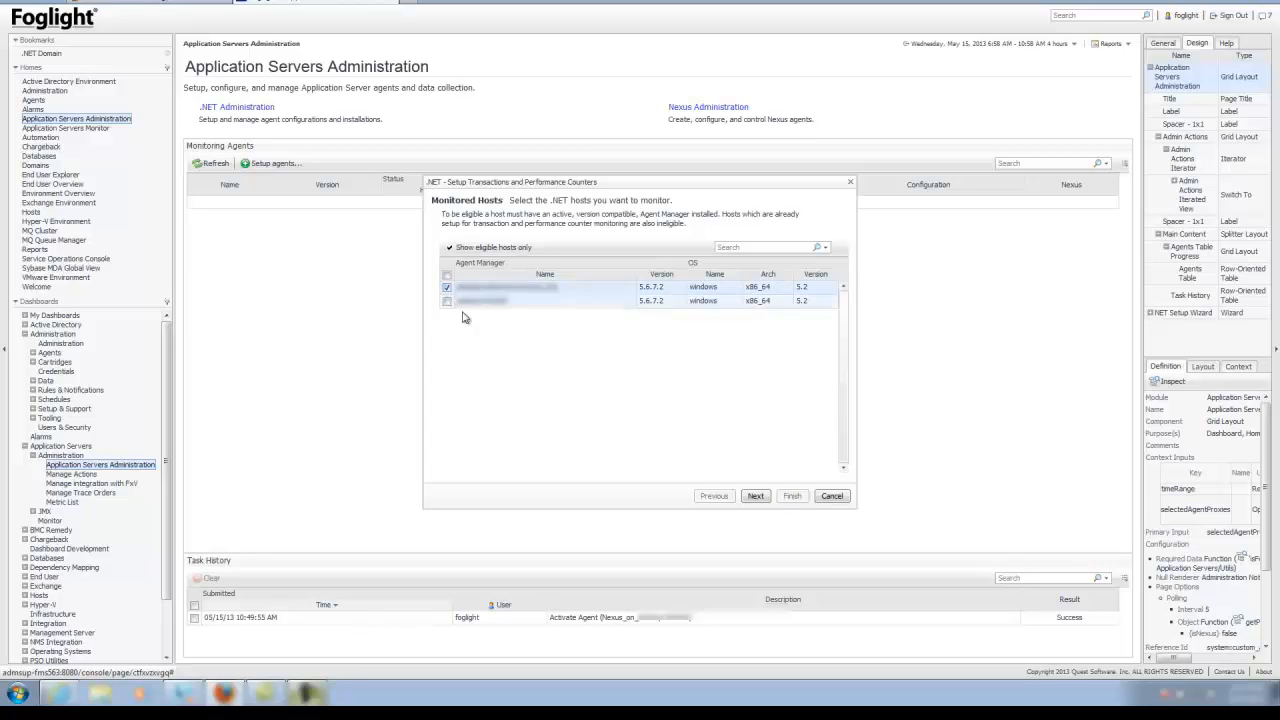
pyautogui.click(757, 496)
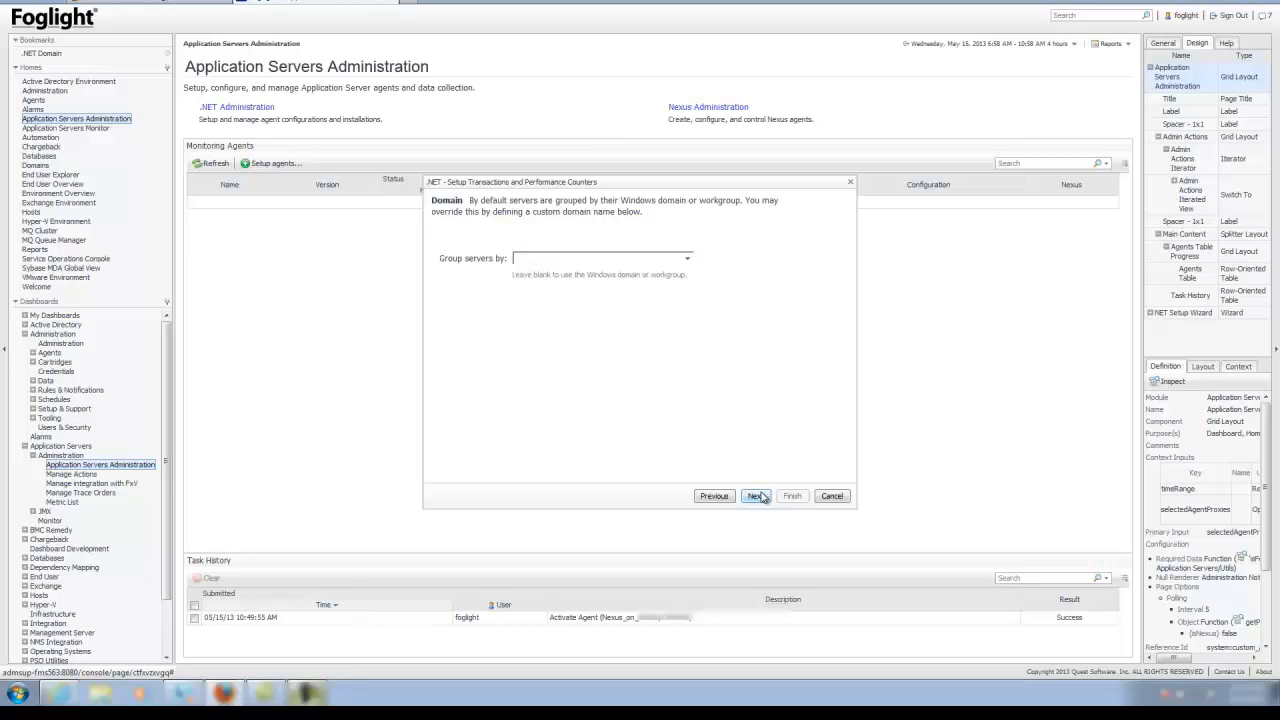
pyautogui.click(757, 496)
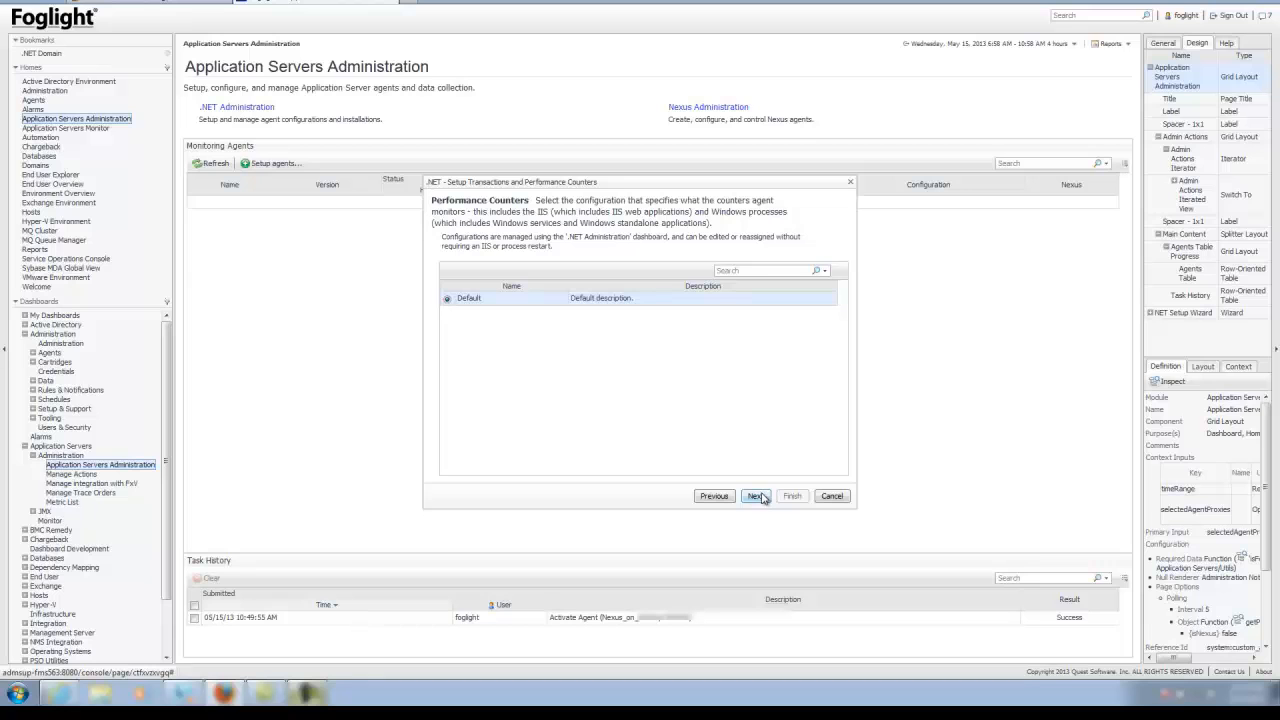
pyautogui.click(757, 496)
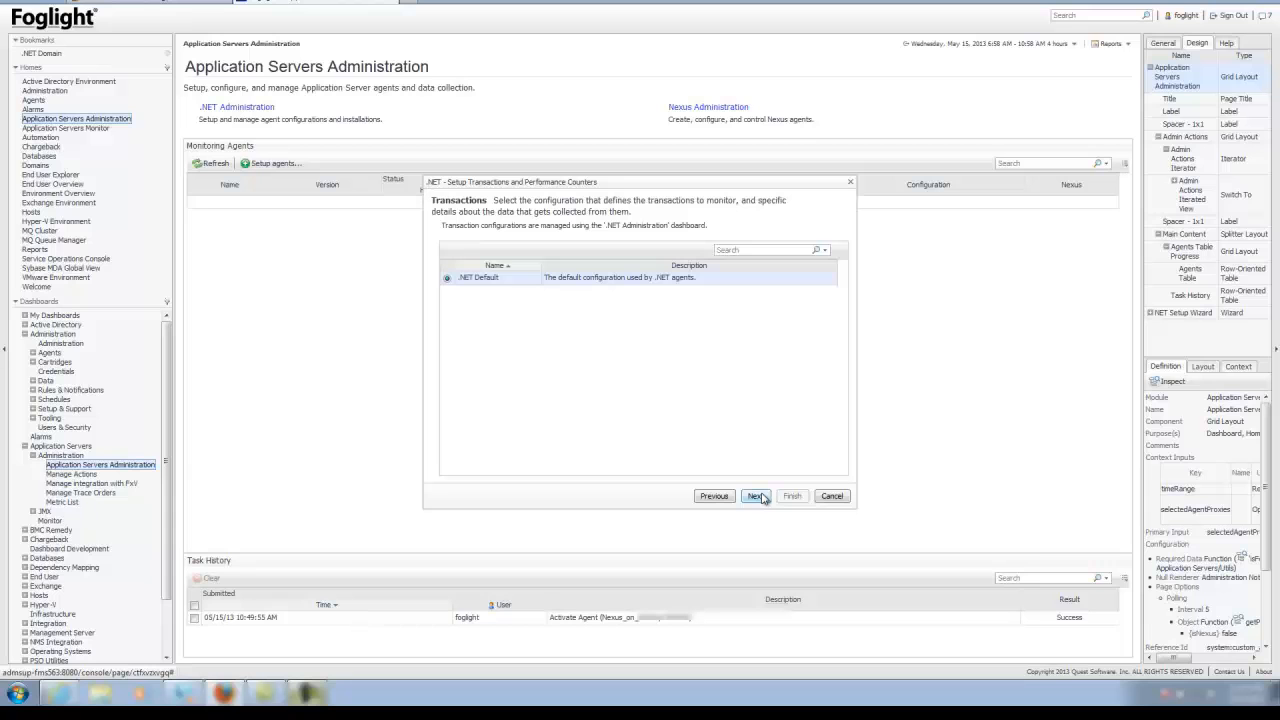
pyautogui.click(757, 496)
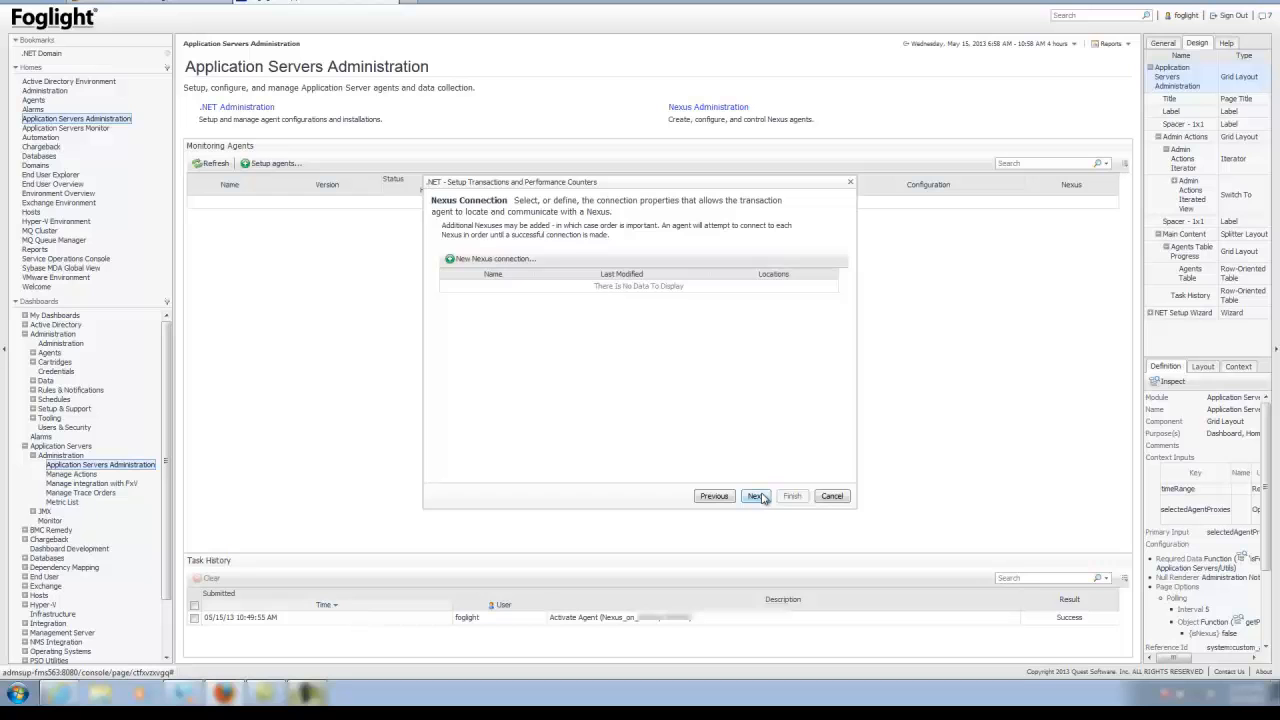
# Add a new Nexus connection and save it as 'local'
pyautogui.click(480, 262)
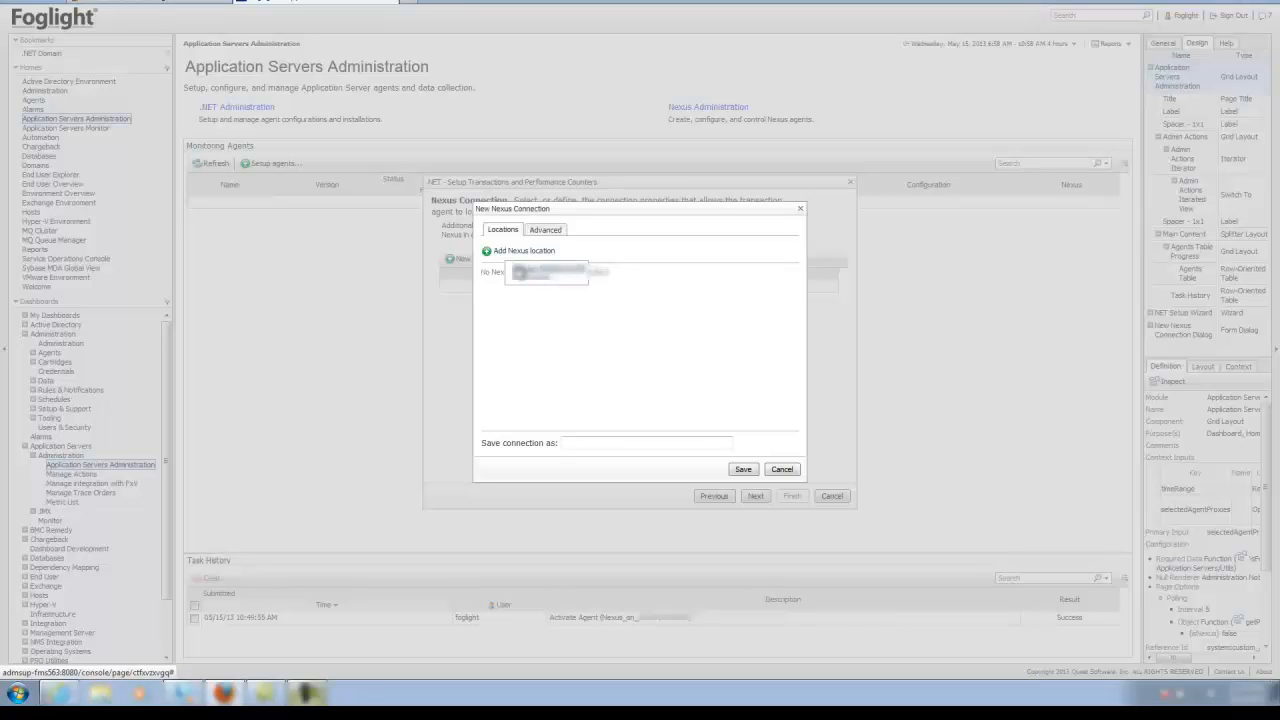
pyautogui.click(606, 442)
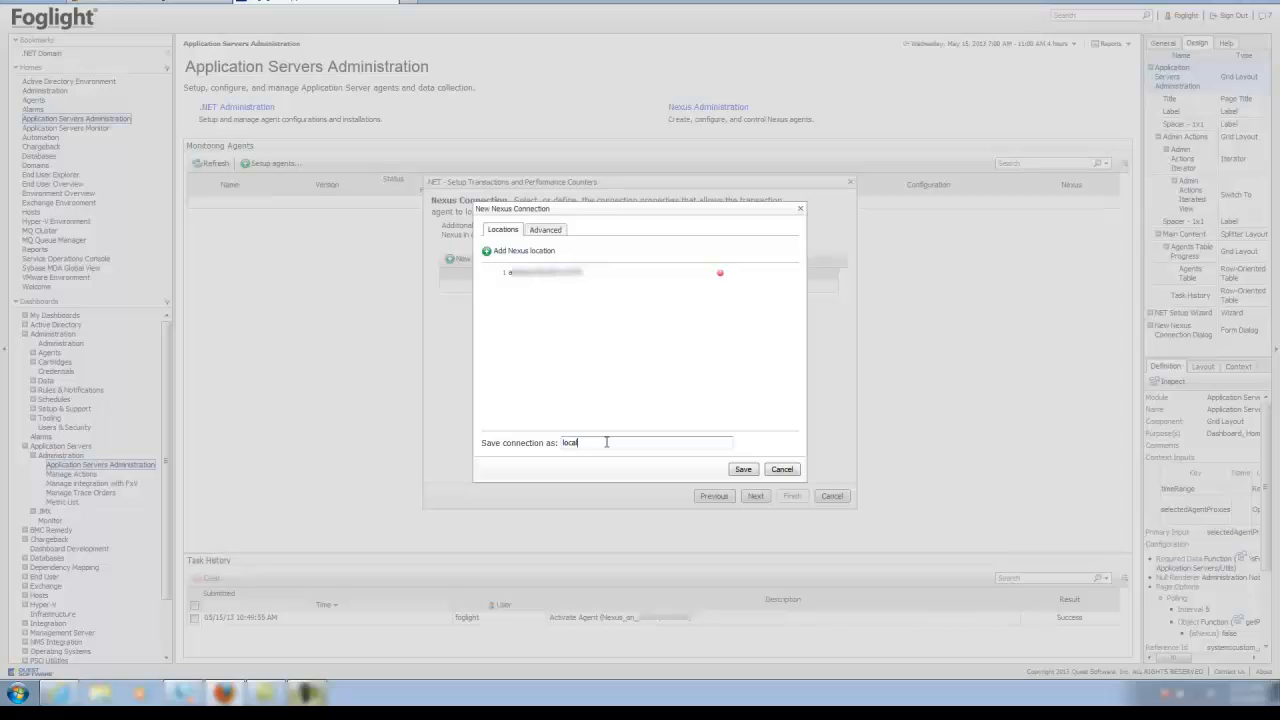
pyautogui.click(741, 469)
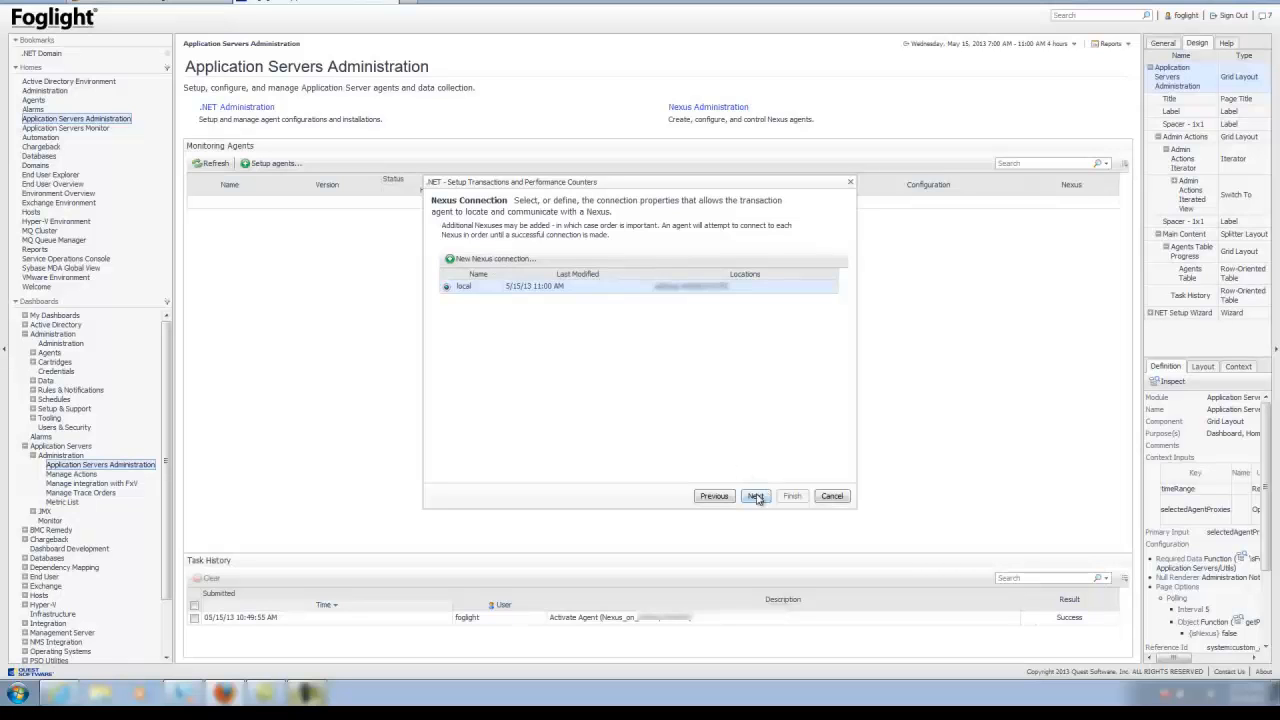
# Keep the default installation directory and finish, creating the activated DotNET_LocalHost agent
pyautogui.click(756, 497)
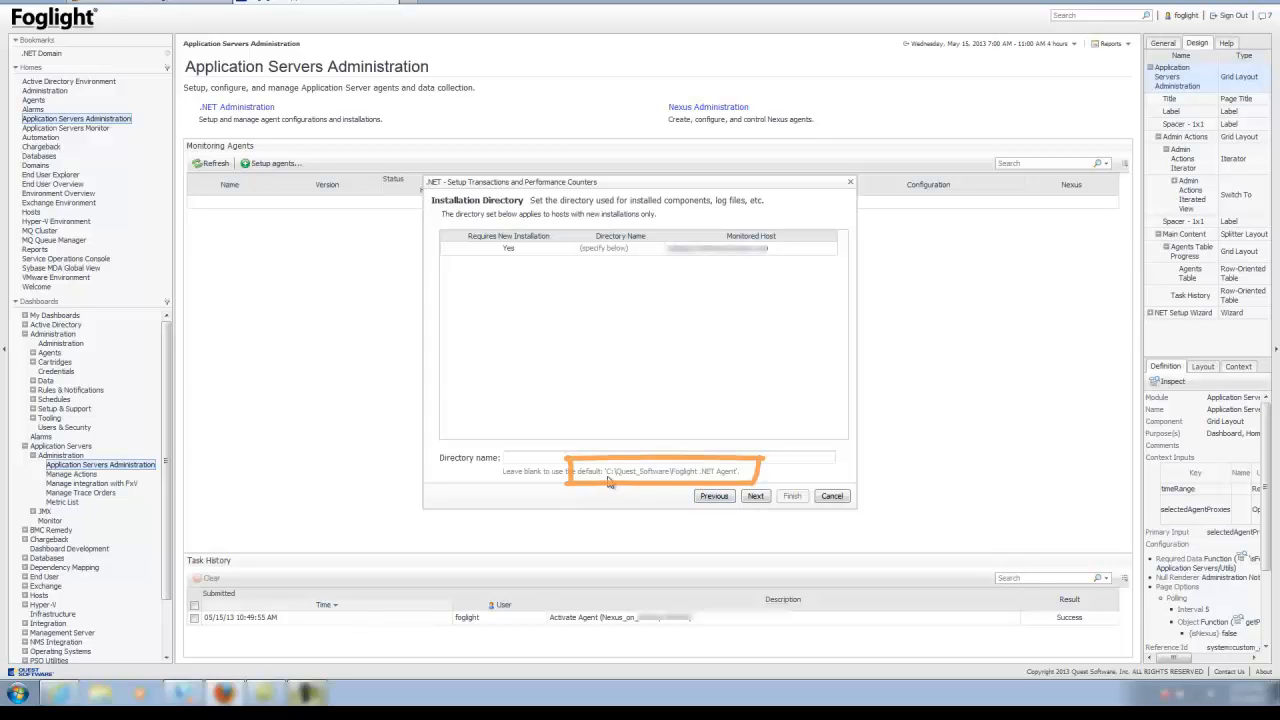
pyautogui.click(757, 496)
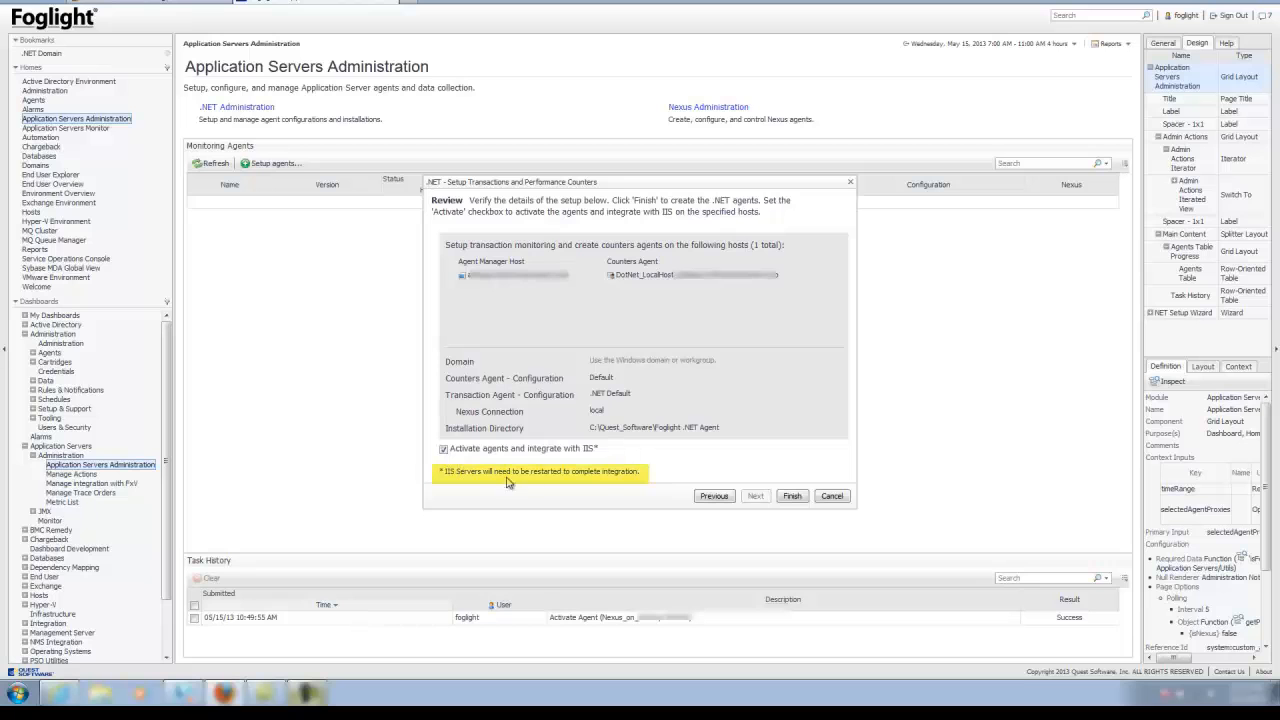
pyautogui.click(800, 497)
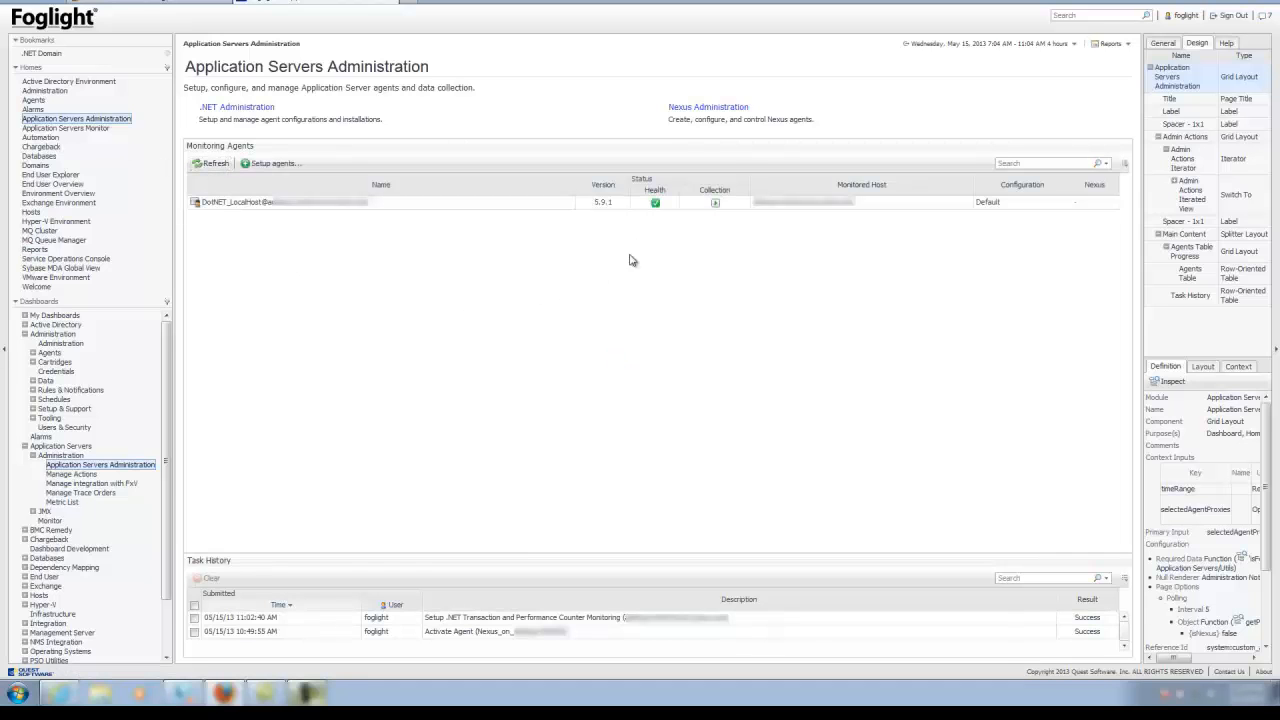
# Check the DotNET_LocalHost agent's Health and Collection status indicators
pyautogui.moveTo(658, 212)
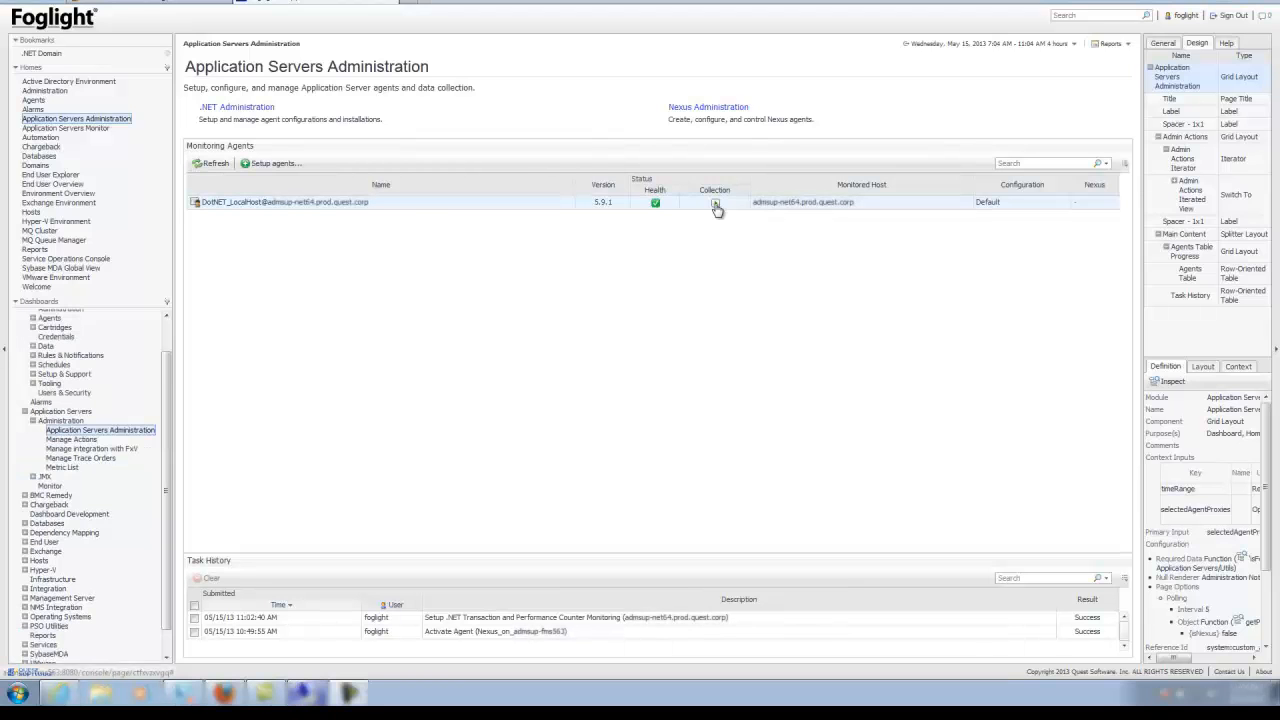
pyautogui.moveTo(716, 209)
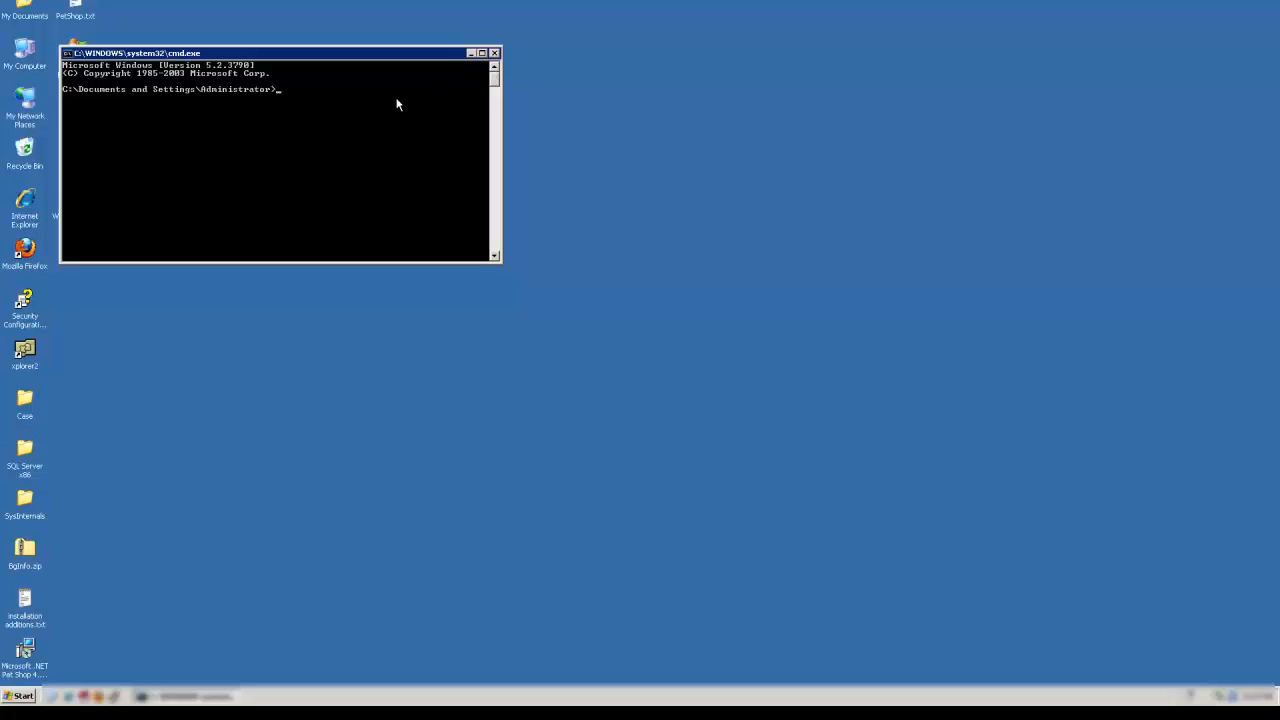
# Run iisreset in the Command Prompt to restart IIS
pyautogui.write('iisreset')
pyautogui.press('Return')
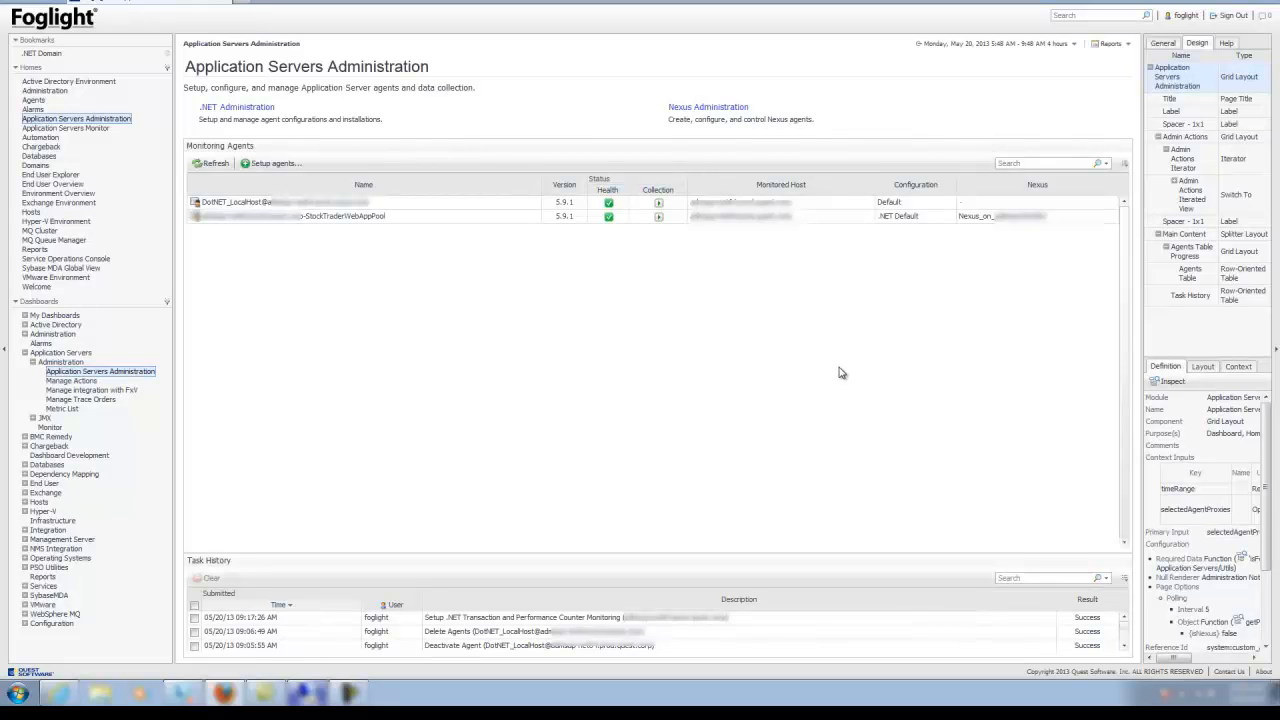
# Review the StockTraderWebAppPool and DotNET_LocalHost agents, then display the Application Servers Monitor dashboard
pyautogui.click(815, 222)
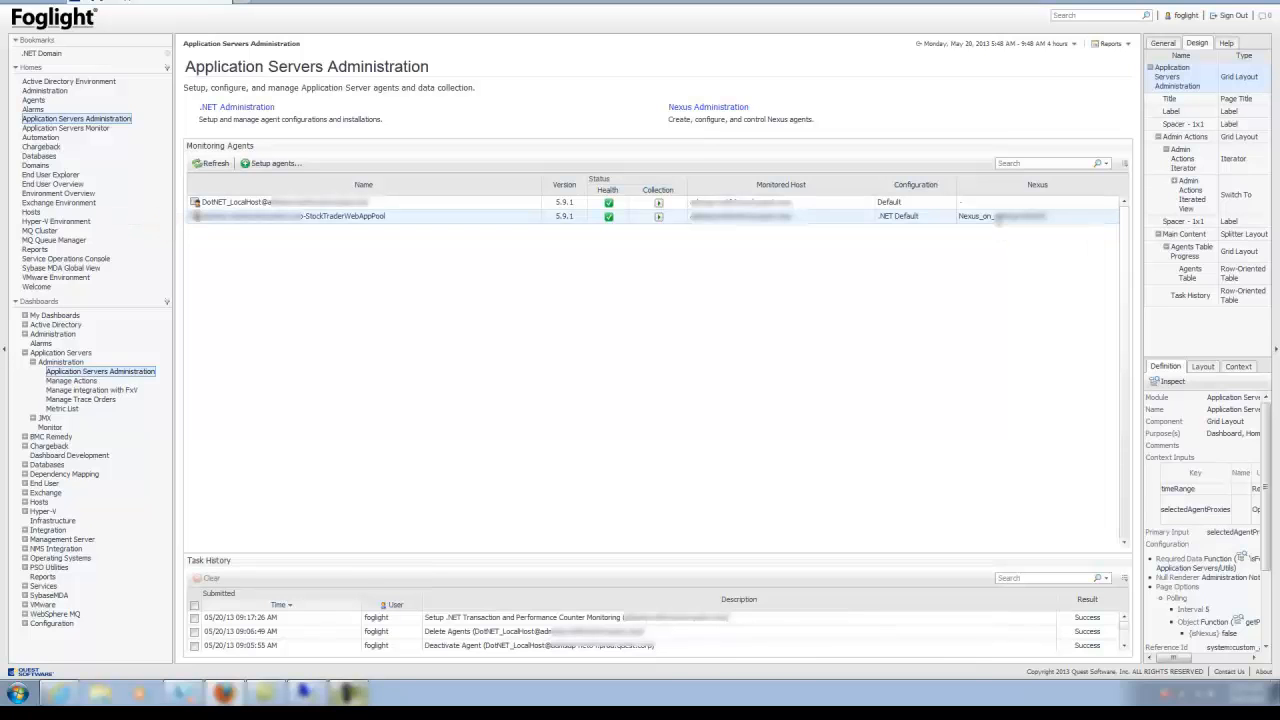
pyautogui.click(997, 204)
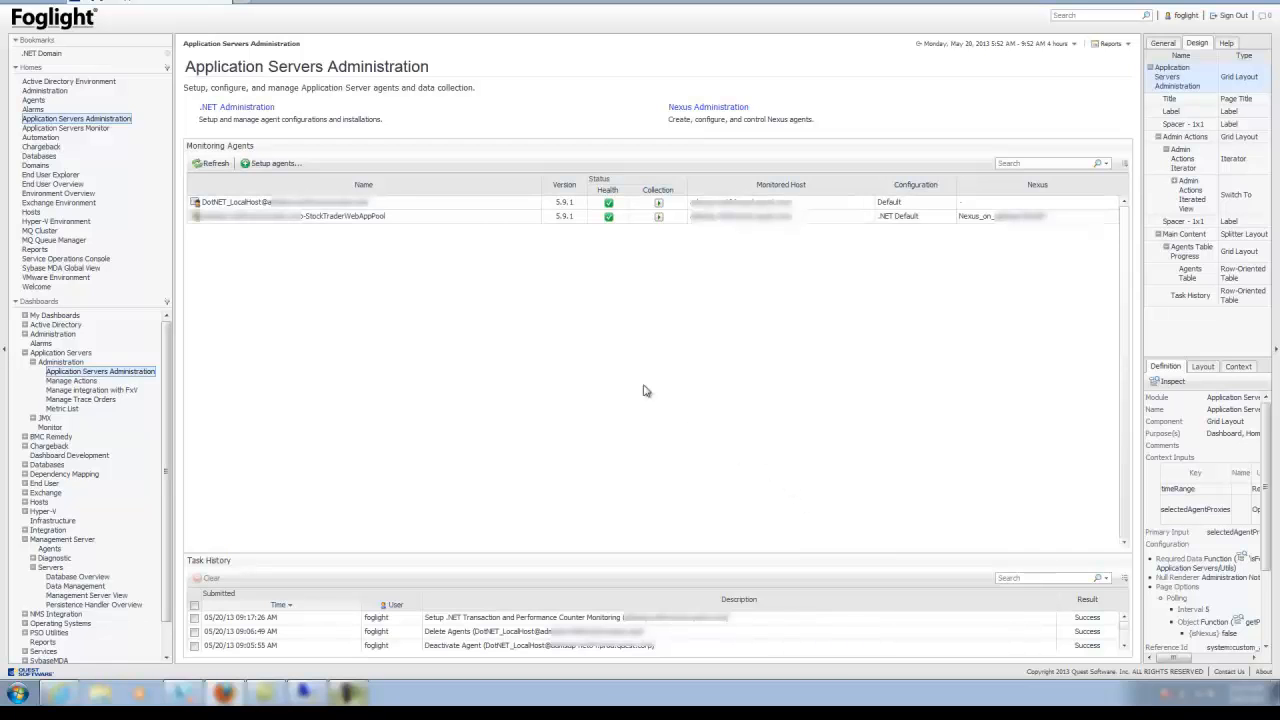
pyautogui.click(104, 130)
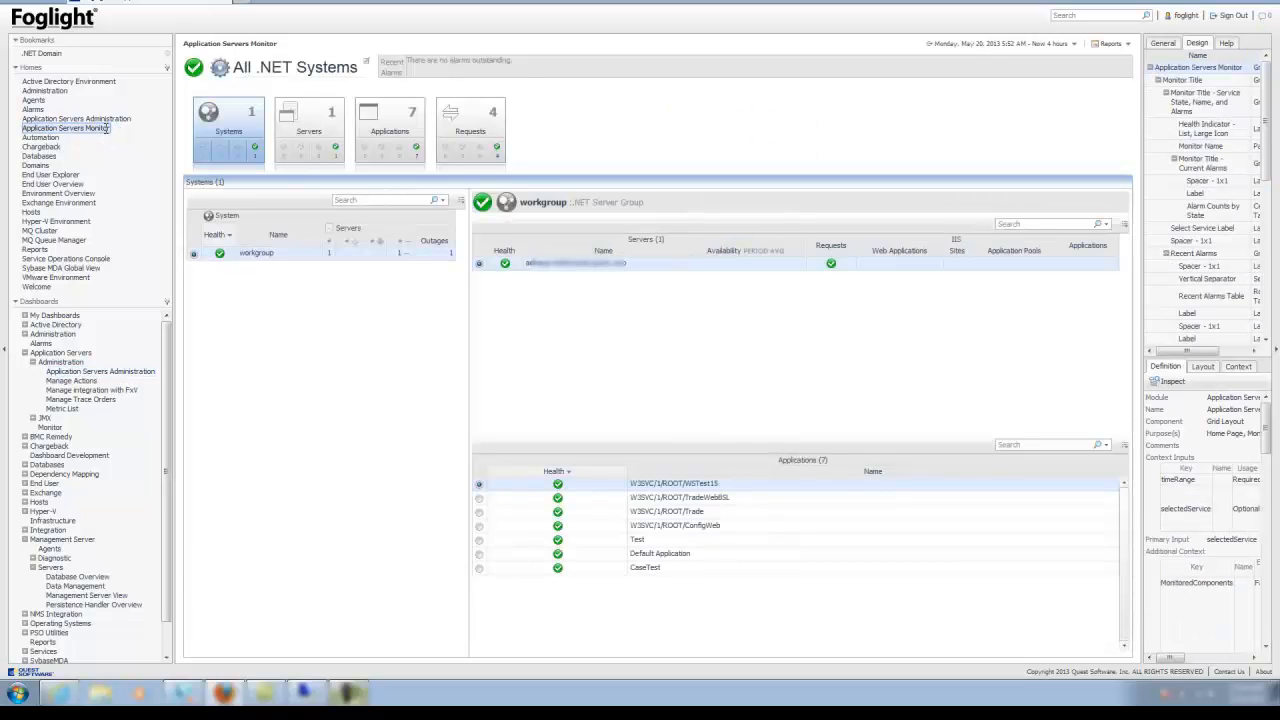